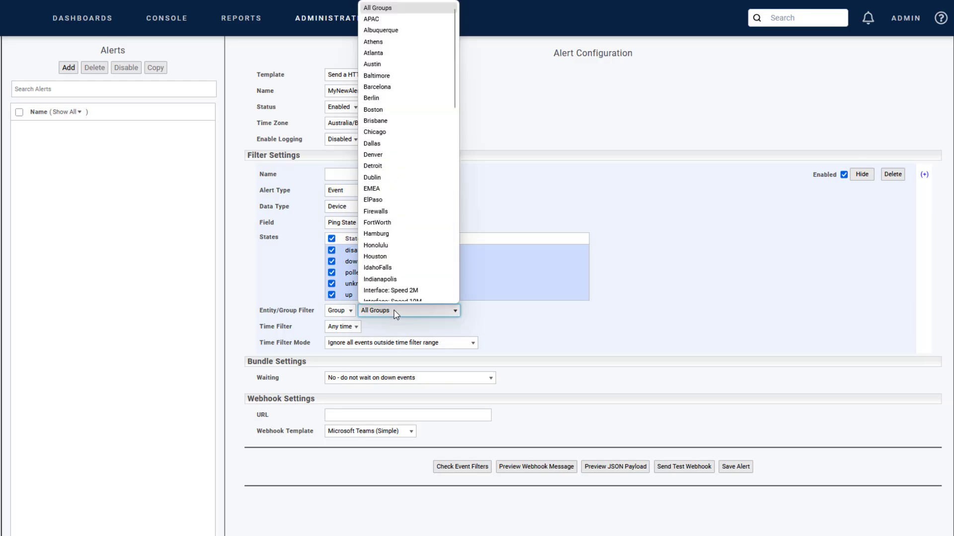
# Restrict the event filter to the Routers group with the time filter at Any time, and collapse the filter settings.
pyautogui.write('rou')
pyautogui.press('Return')
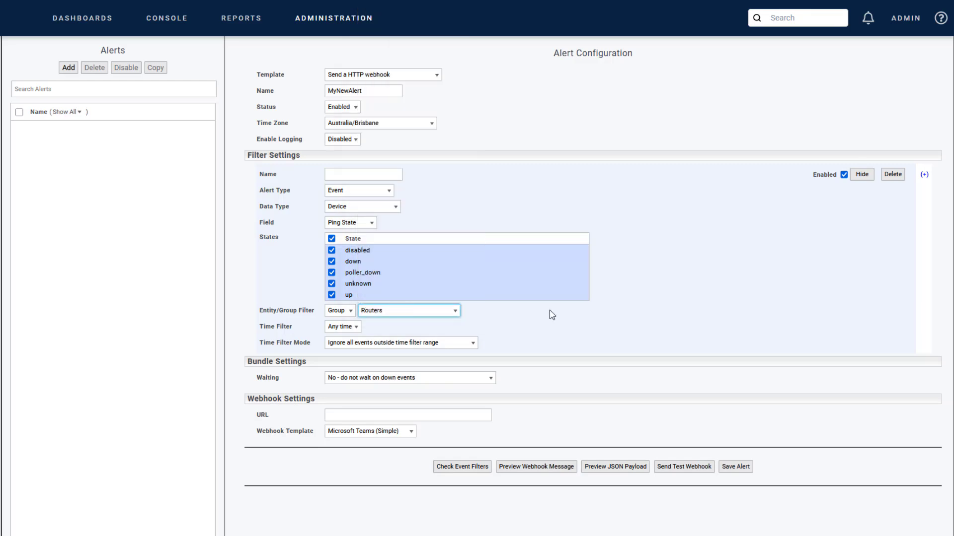
pyautogui.click(342, 327)
pyautogui.click(343, 331)
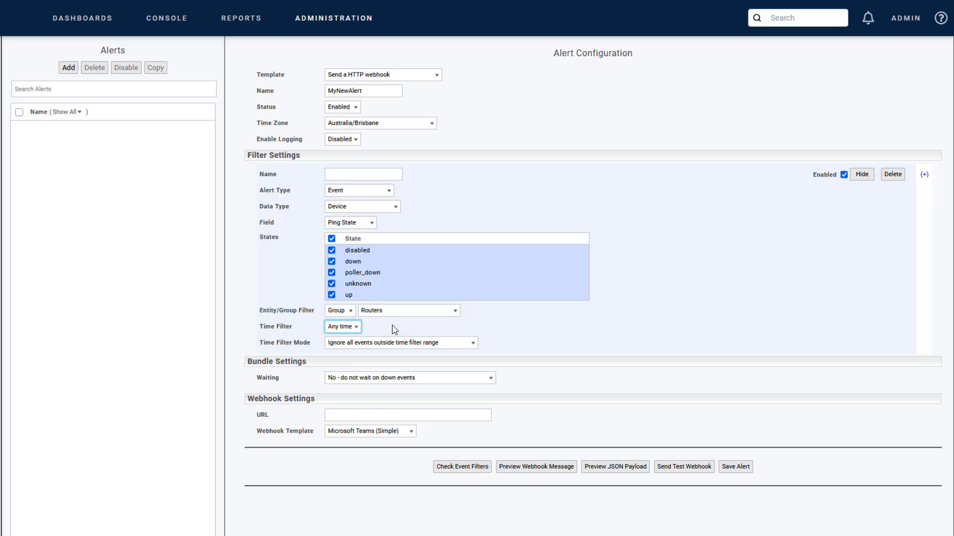
pyautogui.click(862, 175)
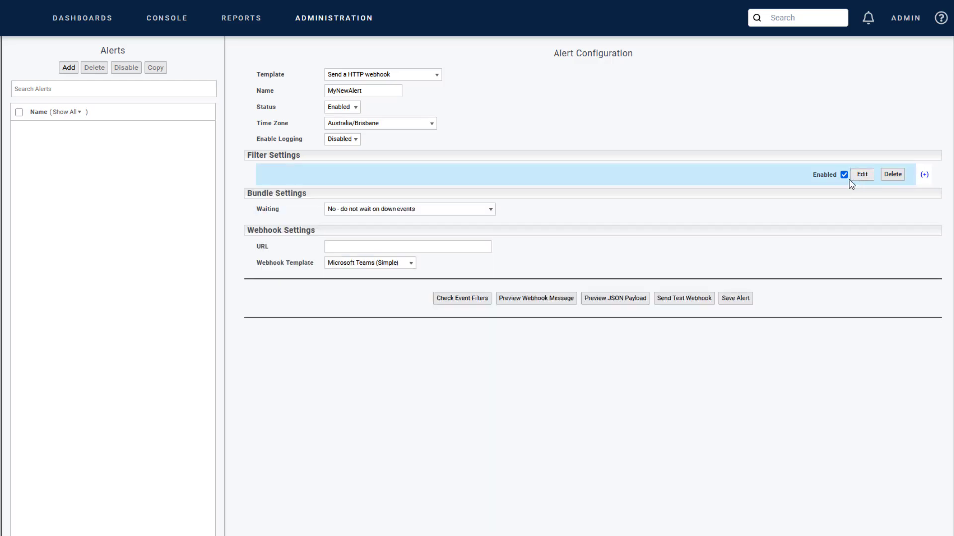
# Try waiting on down events for a specified duration and over a specified period, including its behaviour options, and return Waiting to No.
pyautogui.click(407, 213)
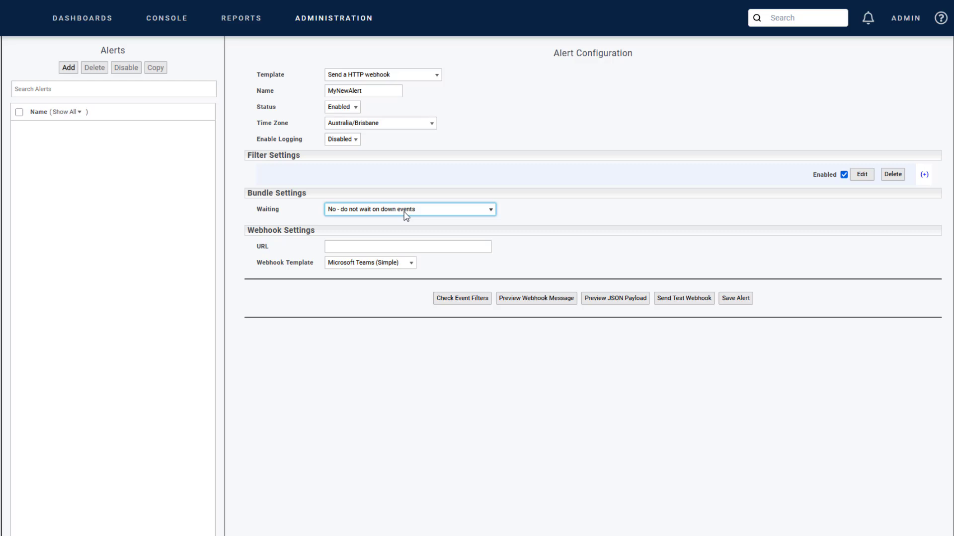
pyautogui.click(406, 210)
pyautogui.click(374, 237)
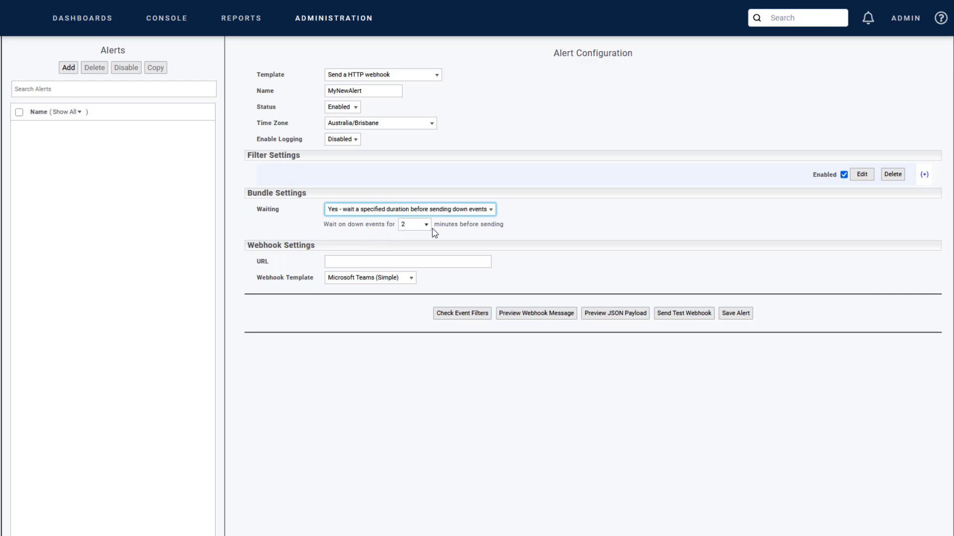
pyautogui.click(442, 210)
pyautogui.click(414, 246)
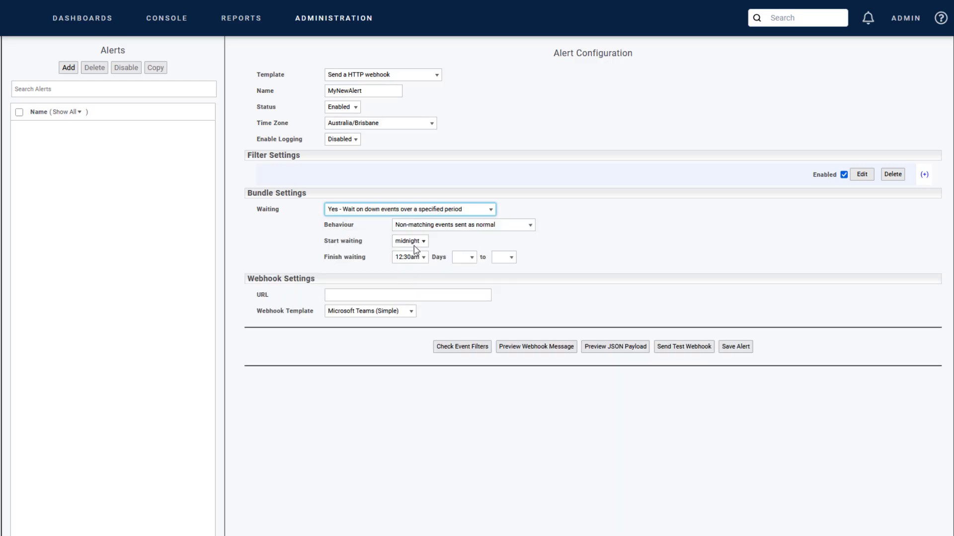
pyautogui.click(486, 228)
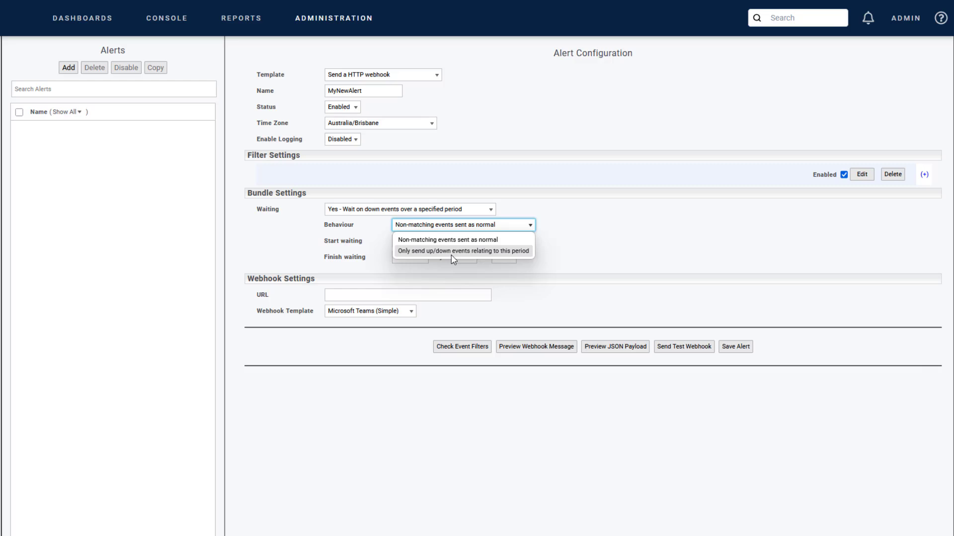
pyautogui.click(444, 211)
pyautogui.click(392, 222)
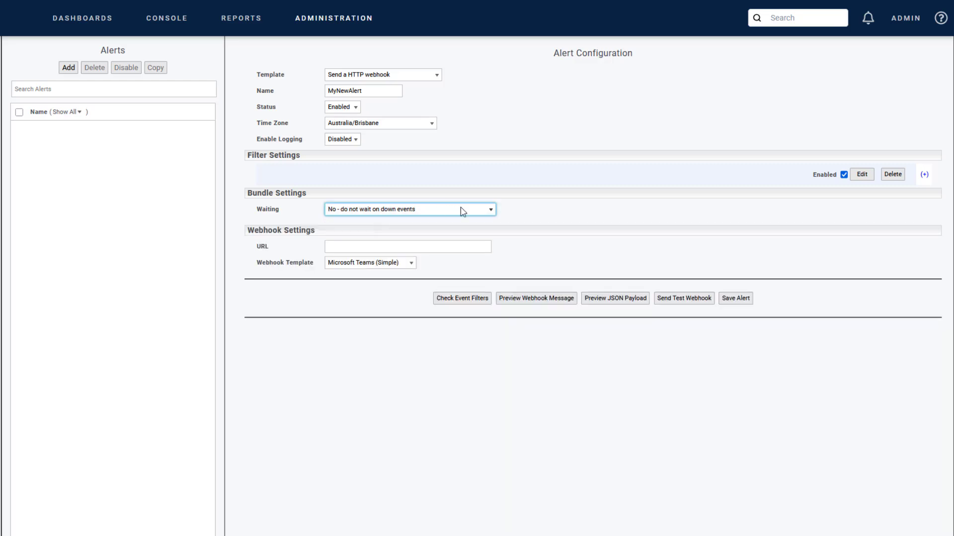
pyautogui.click(409, 264)
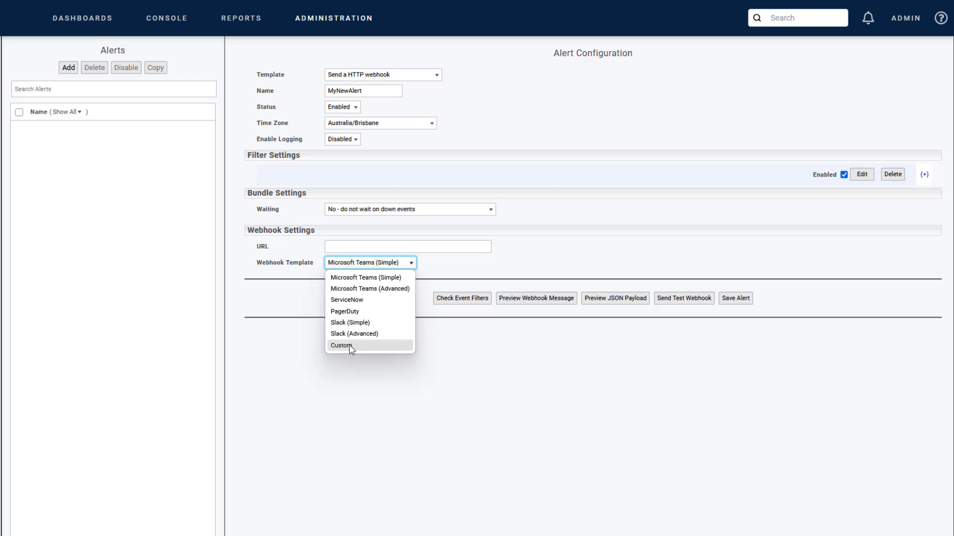
pyautogui.click(395, 279)
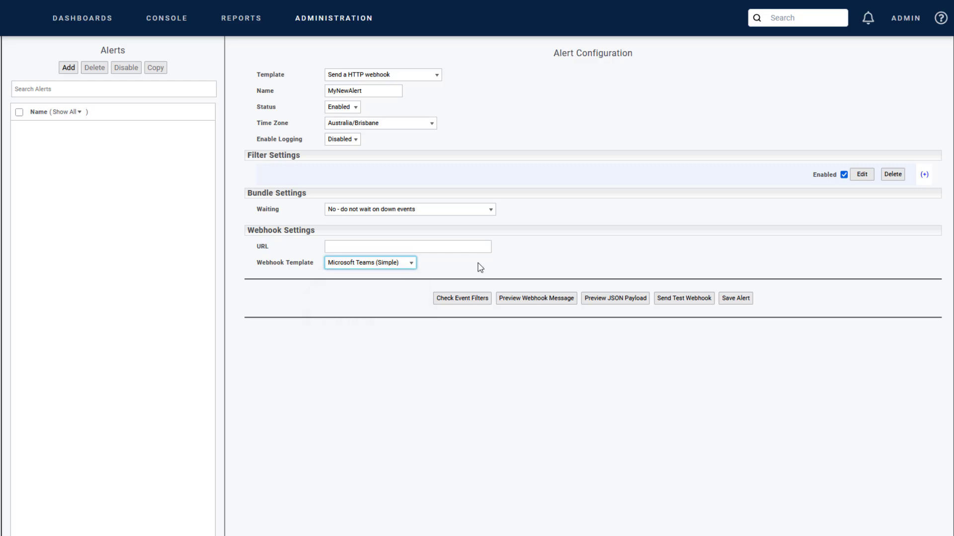
pyautogui.click(450, 248)
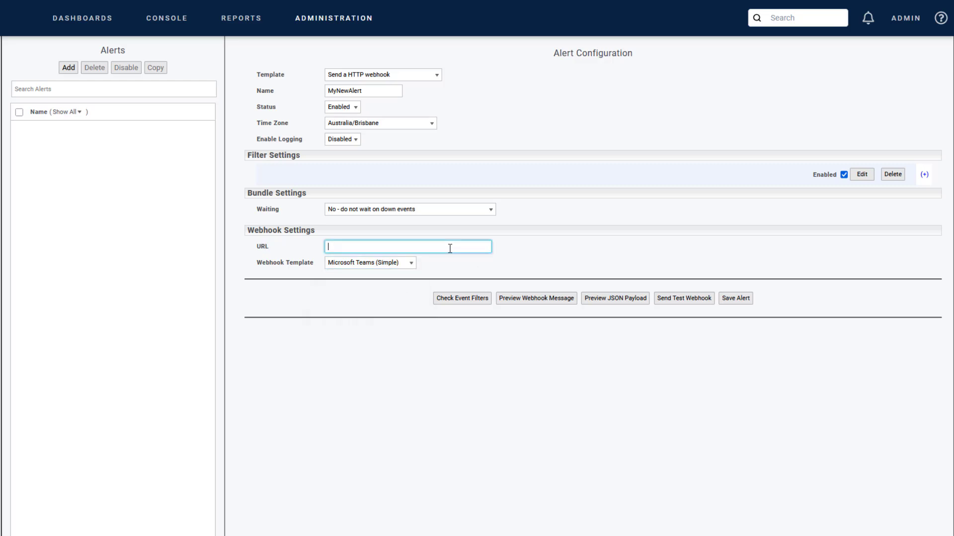
pyautogui.click(352, 248)
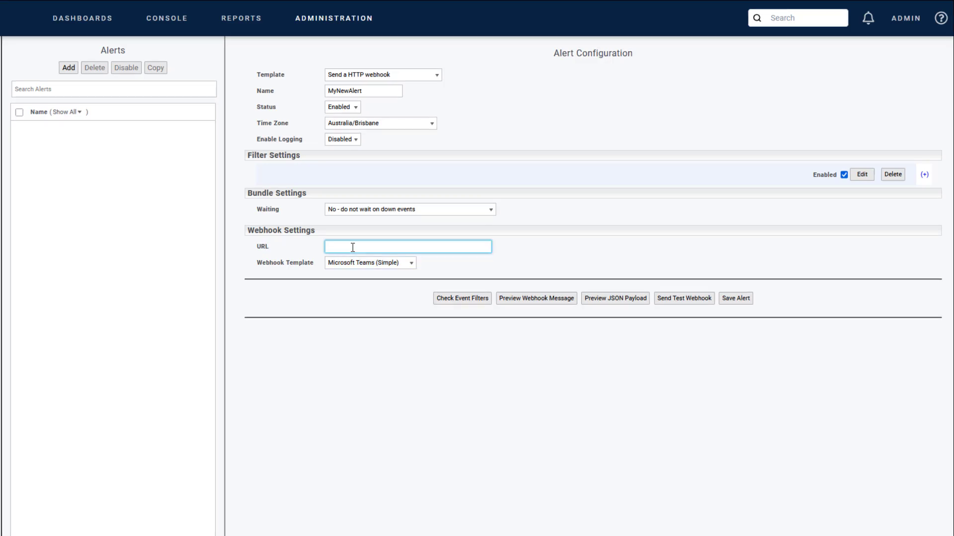
pyautogui.write('https://my.teams.workflow.url.com')
pyautogui.click(478, 277)
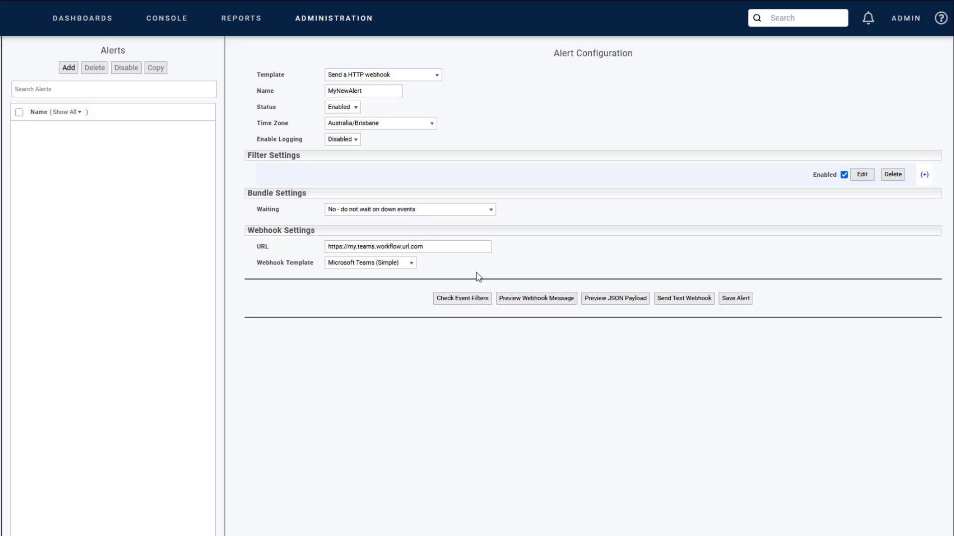
pyautogui.click(370, 263)
pyautogui.click(362, 332)
pyautogui.moveTo(356, 247); pyautogui.dragTo(497, 244)
pyautogui.write('slack.app.')
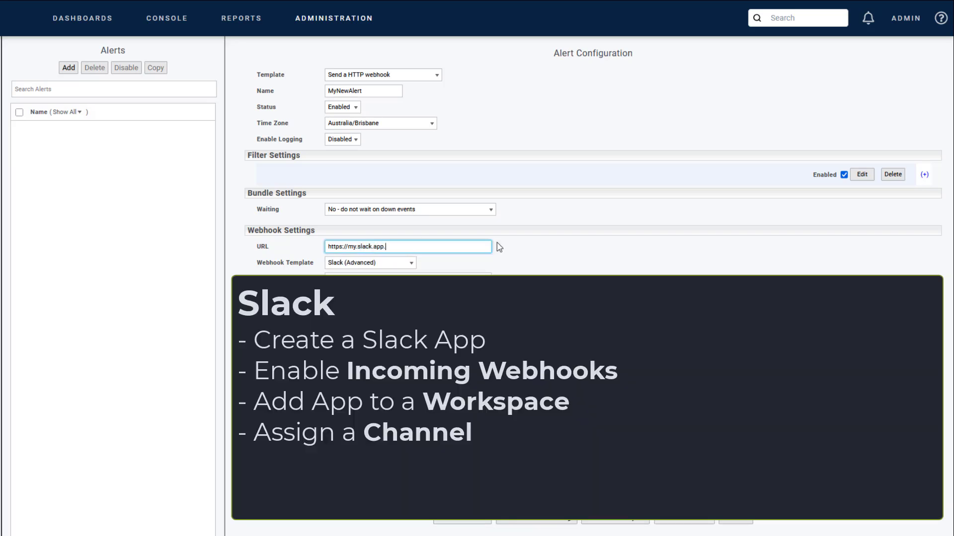
pyautogui.write('webhook.url.com')
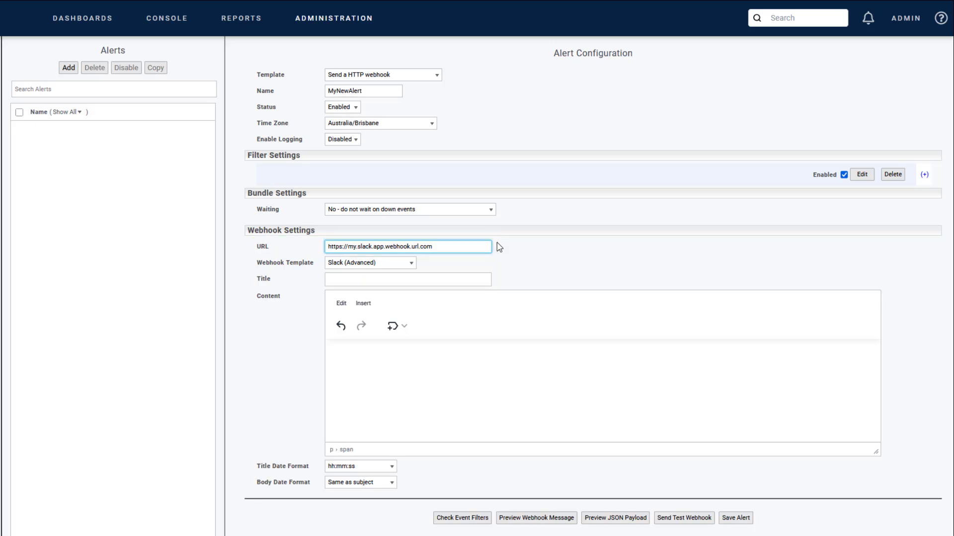
# Set the Slack message title to "Statseeker Alert:" followed by the general event text variable.
pyautogui.click(397, 279)
pyautogui.write('Statseeker Alert:')
pyautogui.click(402, 264)
pyautogui.moveTo(411, 281)
pyautogui.click(454, 356)
# Enter the labels Device:, IP:, Location:, Event: and Time: on separate lines of the message content.
pyautogui.click(450, 357)
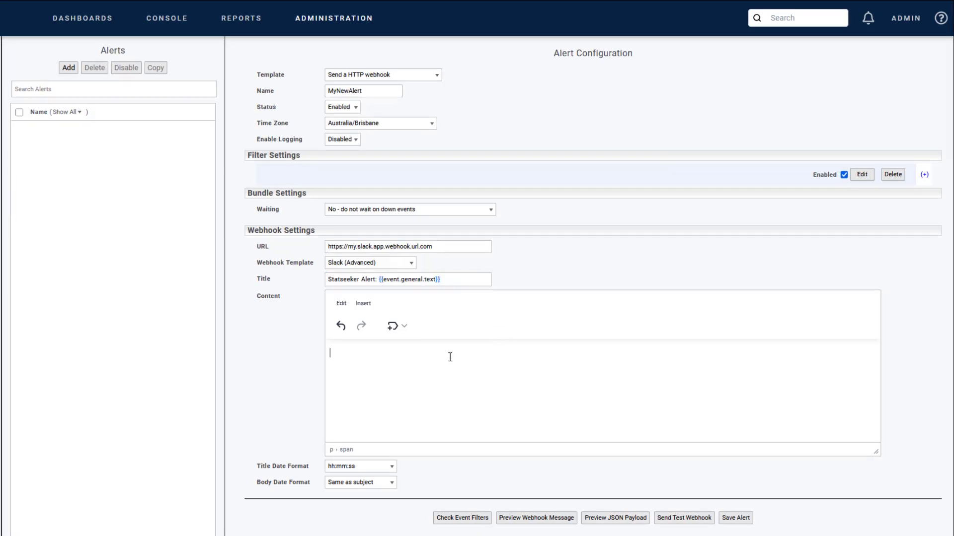
pyautogui.write('Device:')
pyautogui.press('Return')
pyautogui.write('IP:')
pyautogui.press('Return')
pyautogui.write('Location:')
pyautogui.press('Return')
pyautogui.write('Event:')
pyautogui.press('Return')
pyautogui.write('Time:')
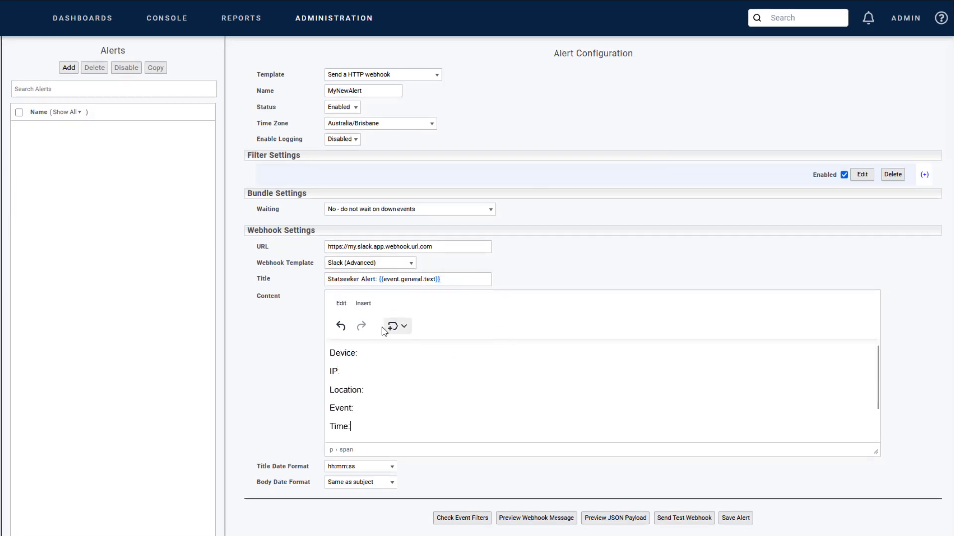
# Insert the matching variables after the content labels: device name, IP address, sysLocation, event text and event time.
pyautogui.click(390, 328)
pyautogui.click(398, 326)
pyautogui.click(407, 385)
pyautogui.click(398, 326)
pyautogui.click(475, 300)
pyautogui.click(398, 326)
pyautogui.click(451, 423)
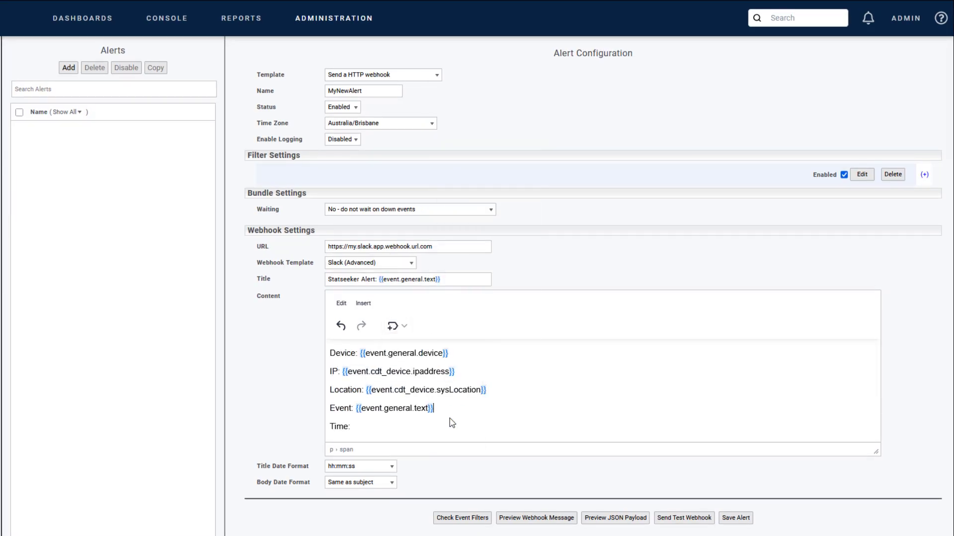
pyautogui.click(398, 326)
pyautogui.click(572, 401)
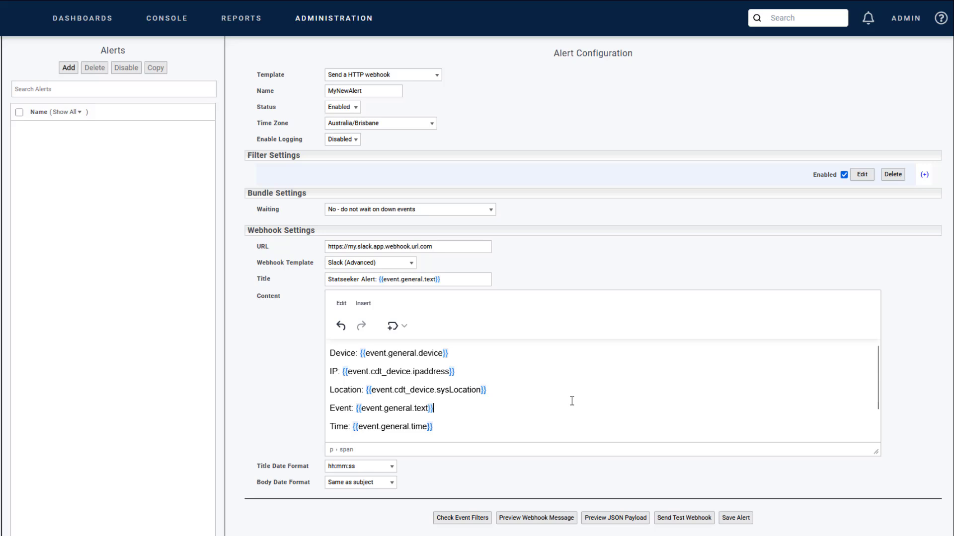
# Check the event filters against historical event data and preview the Slack webhook message.
pyautogui.click(469, 519)
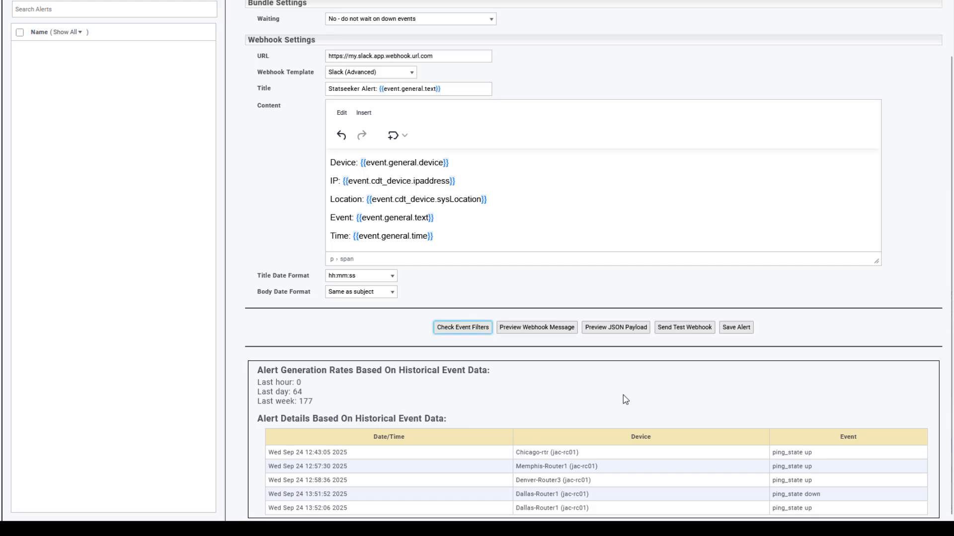
pyautogui.click(523, 328)
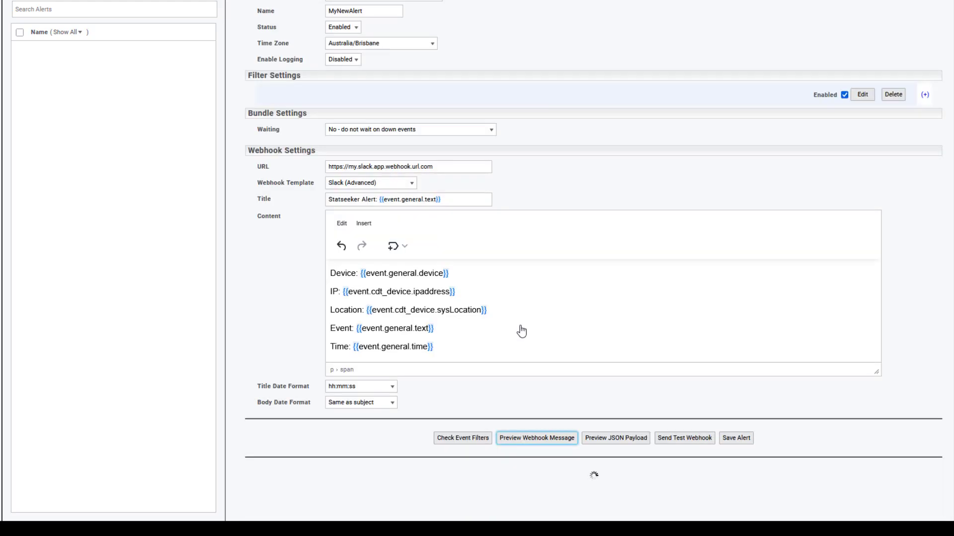
pyautogui.scroll(-2, 464, 447)
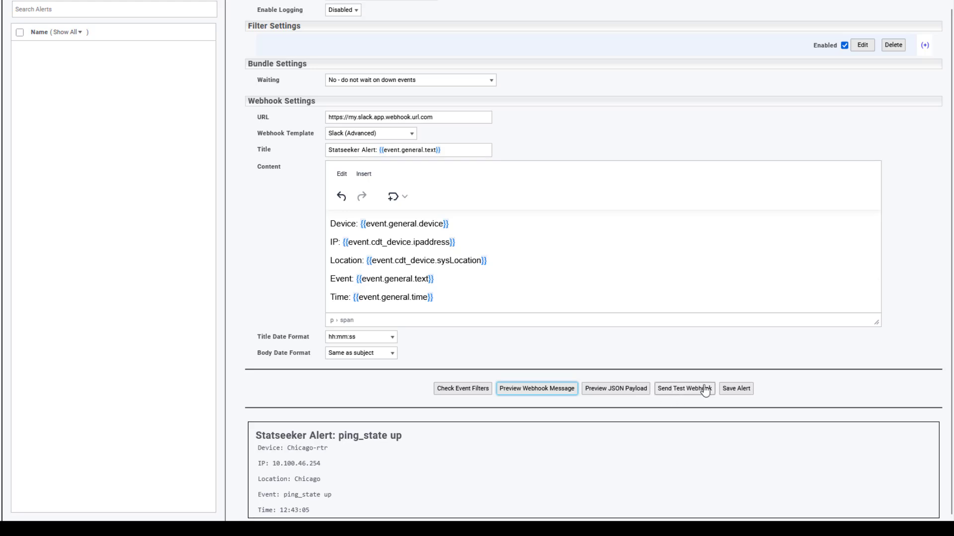
# Preview the JSON payload generated for the Slack webhook.
pyautogui.click(616, 390)
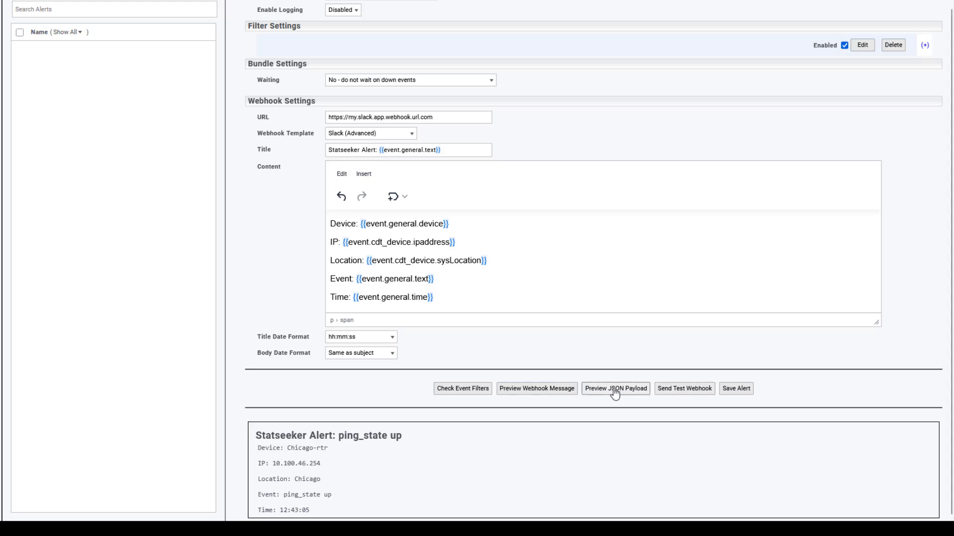
pyautogui.scroll(-4, 615, 393)
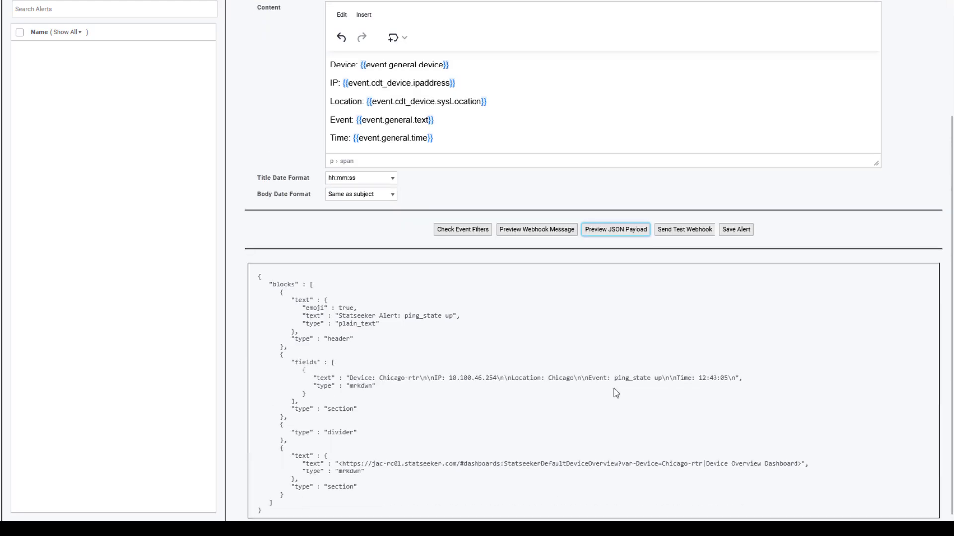
pyautogui.scroll(4, 760, 427)
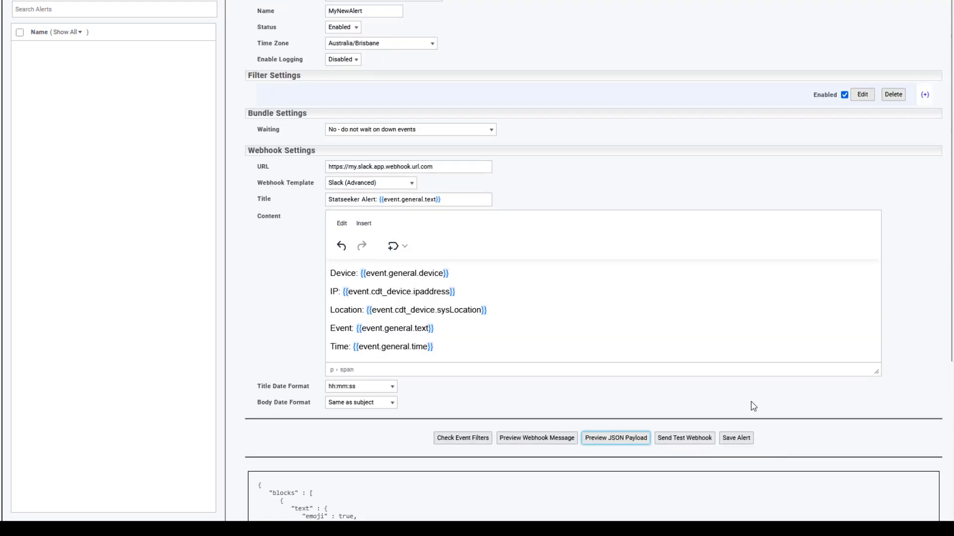
# Change the webhook template to ServiceNow and replace the instance name placeholder in the URL with myinstance.
pyautogui.click(411, 183)
pyautogui.click(349, 219)
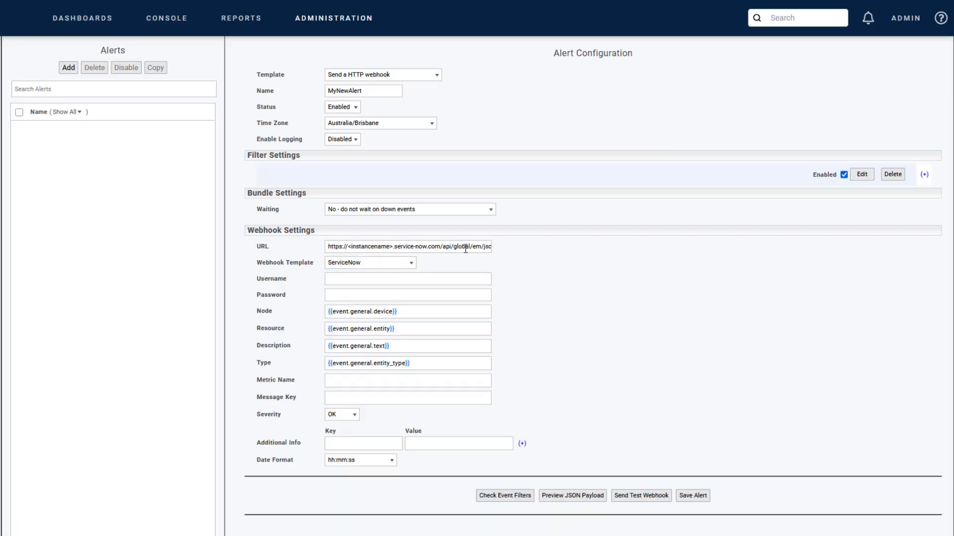
pyautogui.moveTo(347, 247); pyautogui.dragTo(393, 246)
pyautogui.write('myinstance')
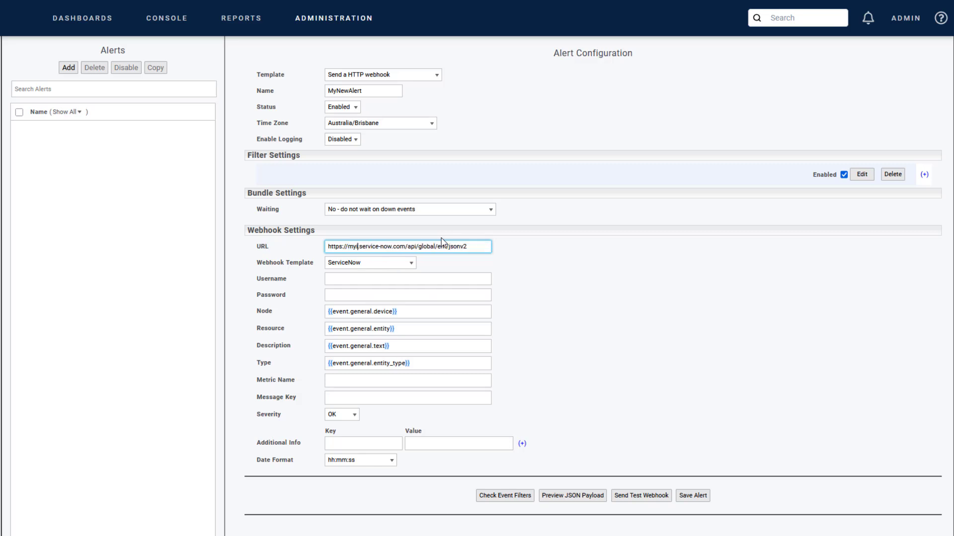
pyautogui.click(570, 274)
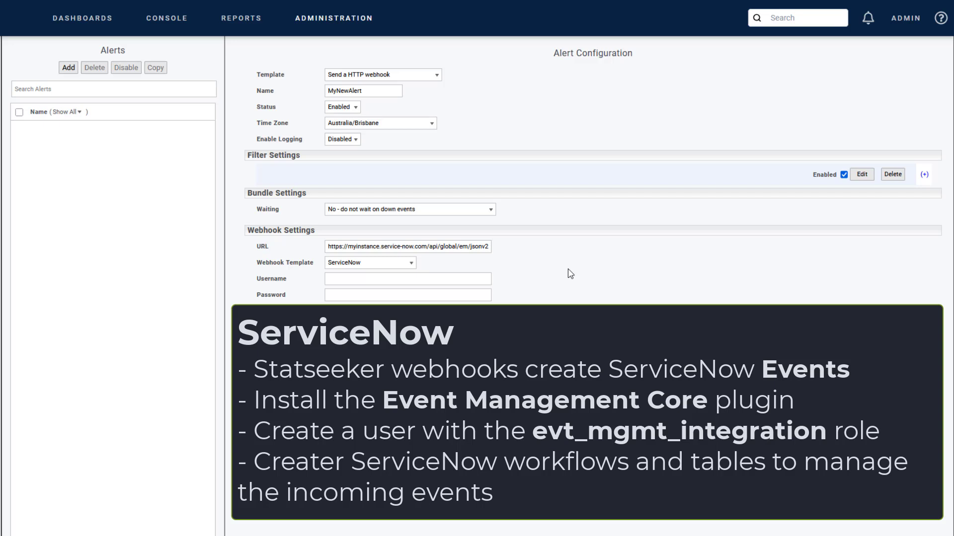
# Enter the ServiceNow account's username and password in the webhook settings.
pyautogui.click(363, 279)
pyautogui.write('user')
pyautogui.press('Tab')
pyautogui.write('pass')
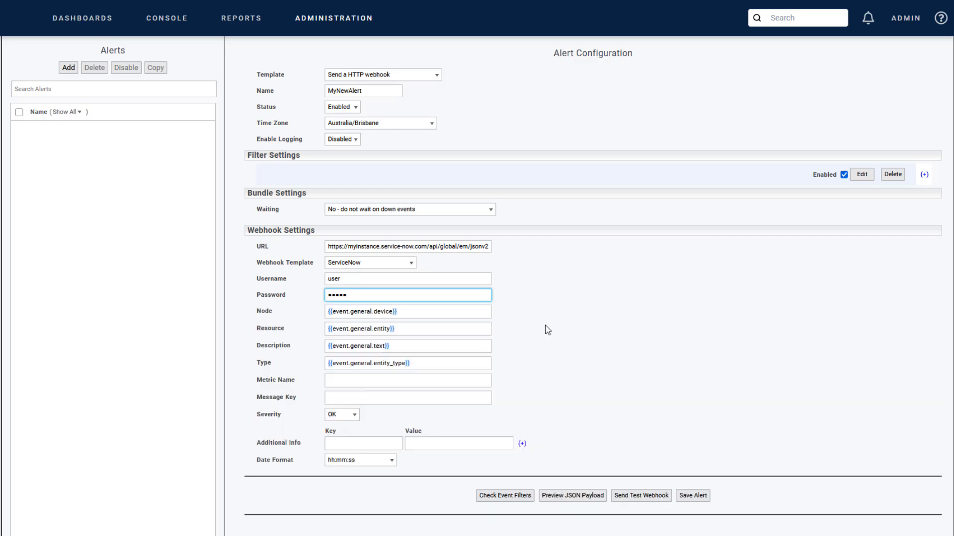
pyautogui.click(549, 331)
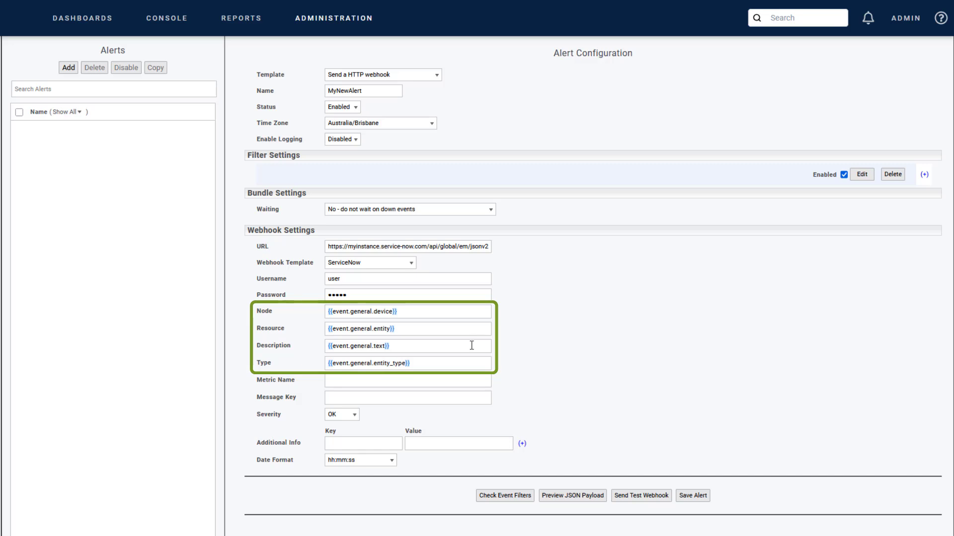
# Build the Message Key from the general Device Name and Entity Name variables.
pyautogui.click(334, 381)
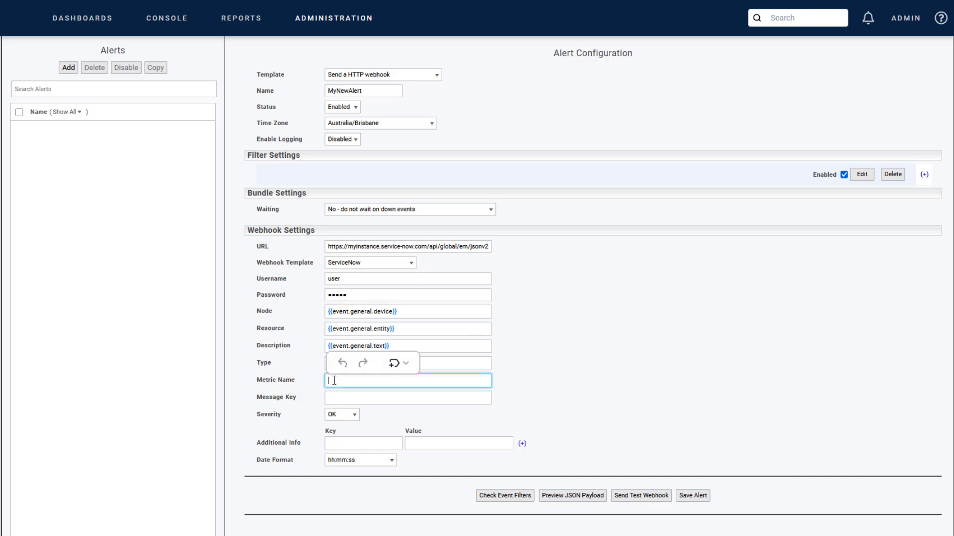
pyautogui.click(346, 398)
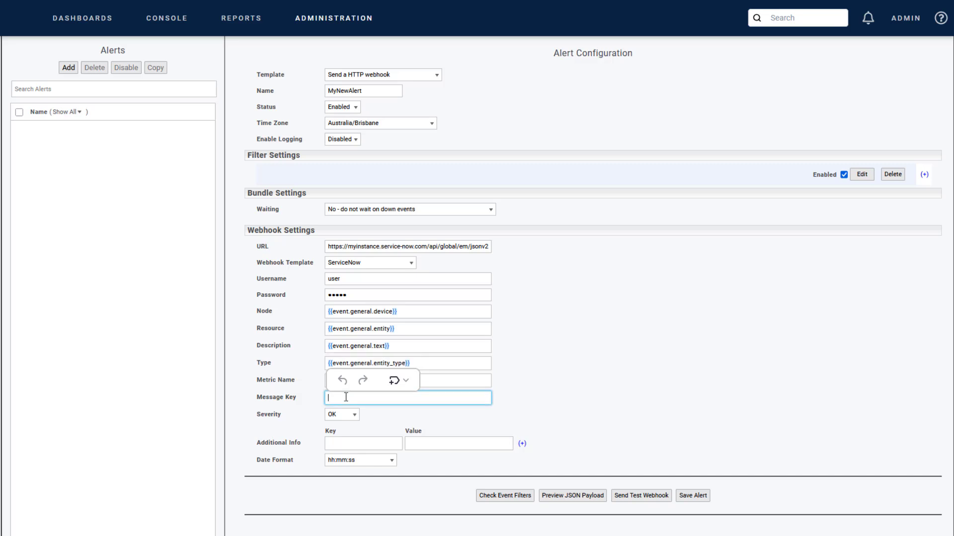
pyautogui.click(394, 381)
pyautogui.moveTo(406, 401)
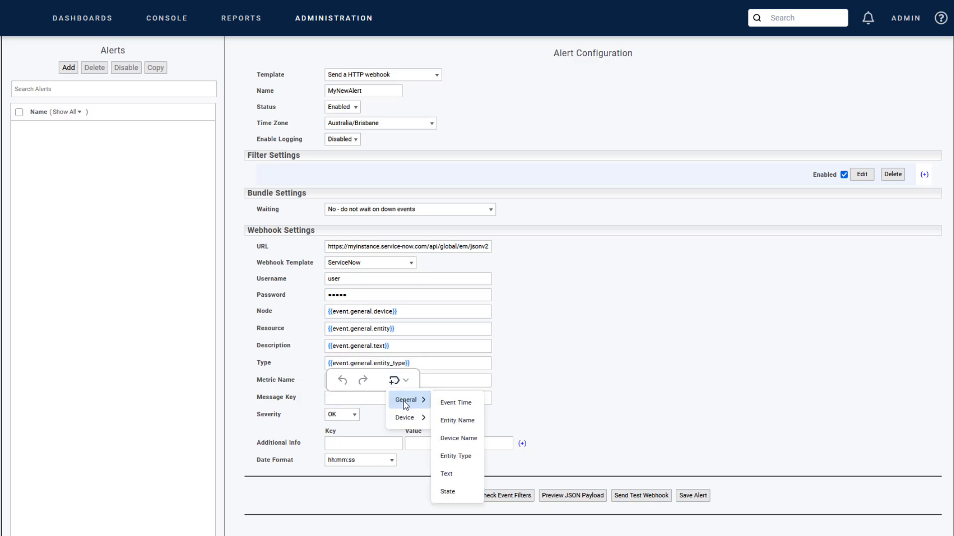
pyautogui.click(458, 439)
pyautogui.click(394, 380)
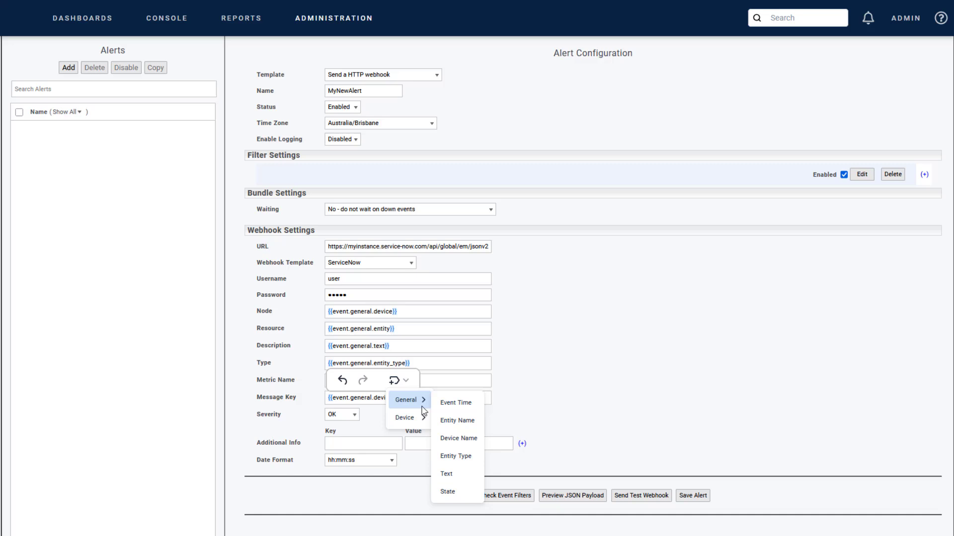
pyautogui.click(457, 421)
pyautogui.click(538, 391)
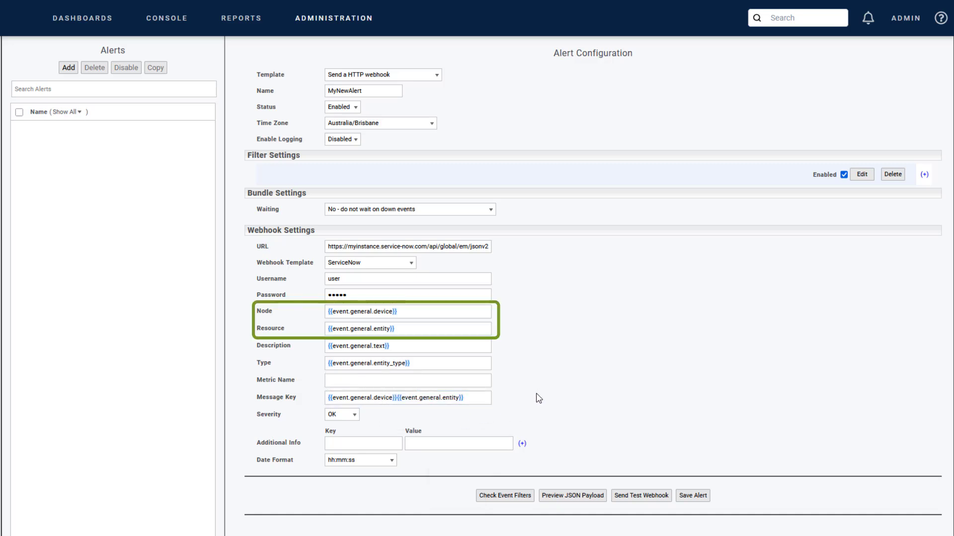
# Review the Severity options and add a device_ip entry to Additional Info using the Device IP address variable.
pyautogui.click(355, 416)
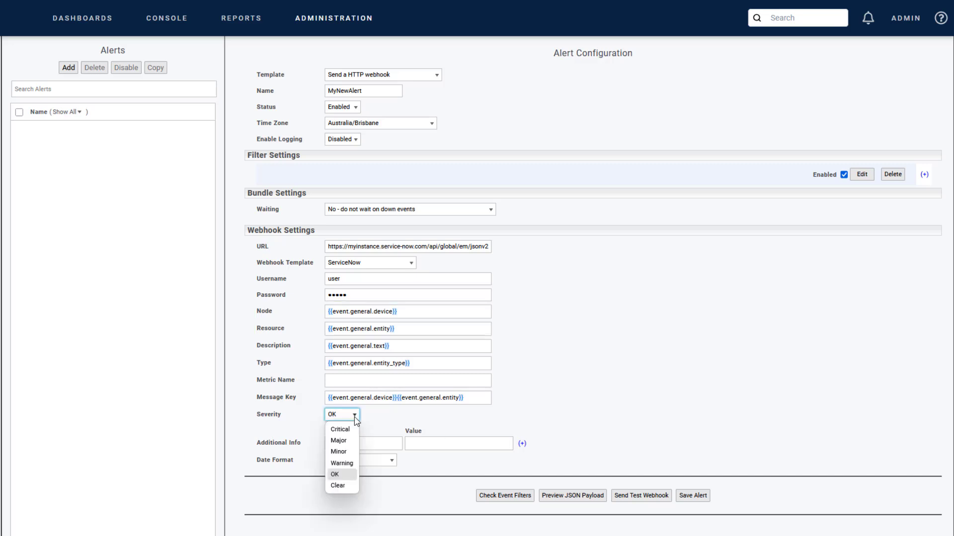
pyautogui.click(355, 420)
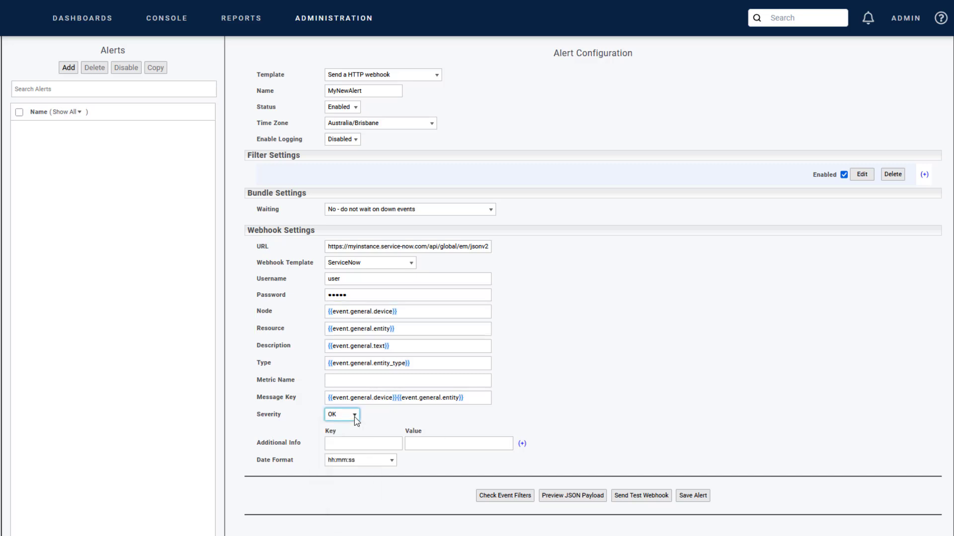
pyautogui.click(367, 442)
pyautogui.write('device_ip')
pyautogui.click(474, 425)
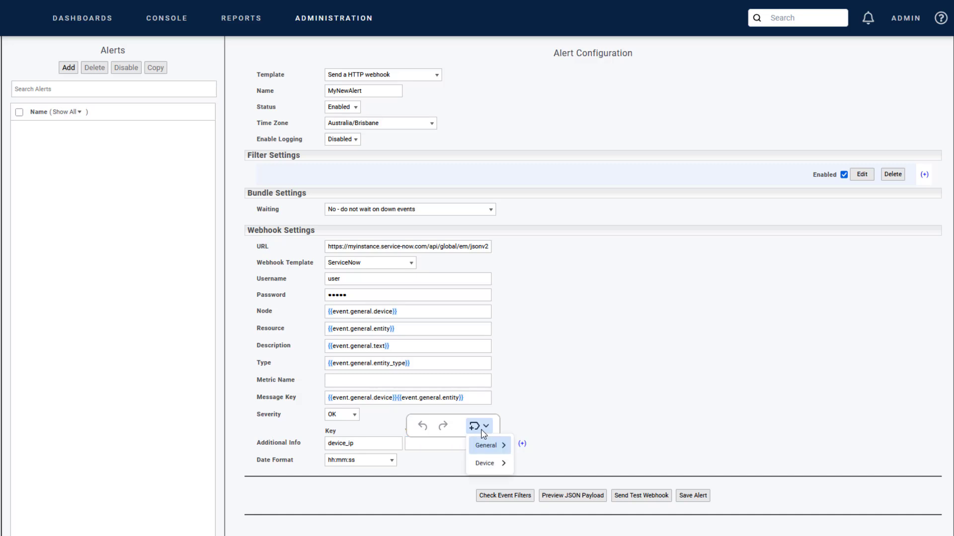
pyautogui.moveTo(485, 463)
pyautogui.click(536, 208)
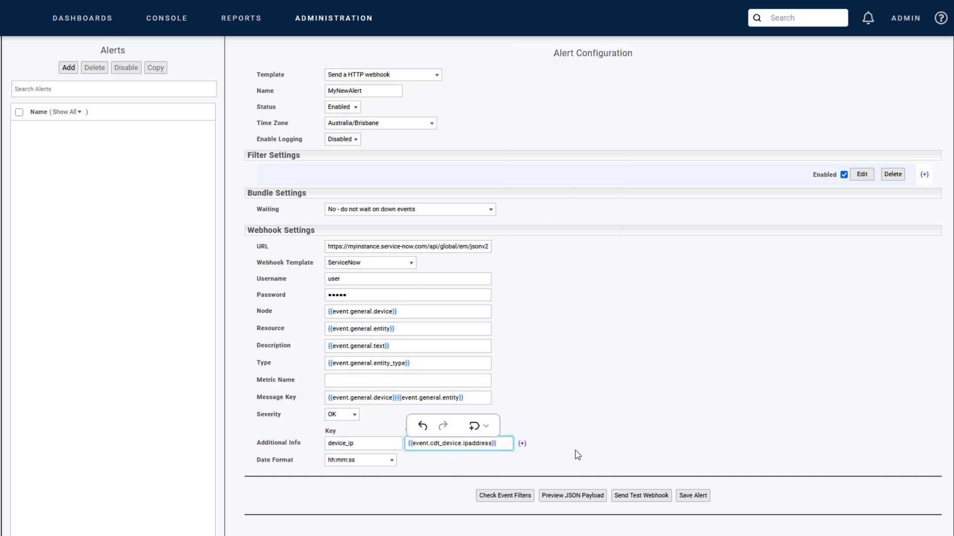
pyautogui.click(522, 444)
pyautogui.click(367, 460)
pyautogui.write('runbook_link')
pyautogui.click(420, 460)
pyautogui.write('https')
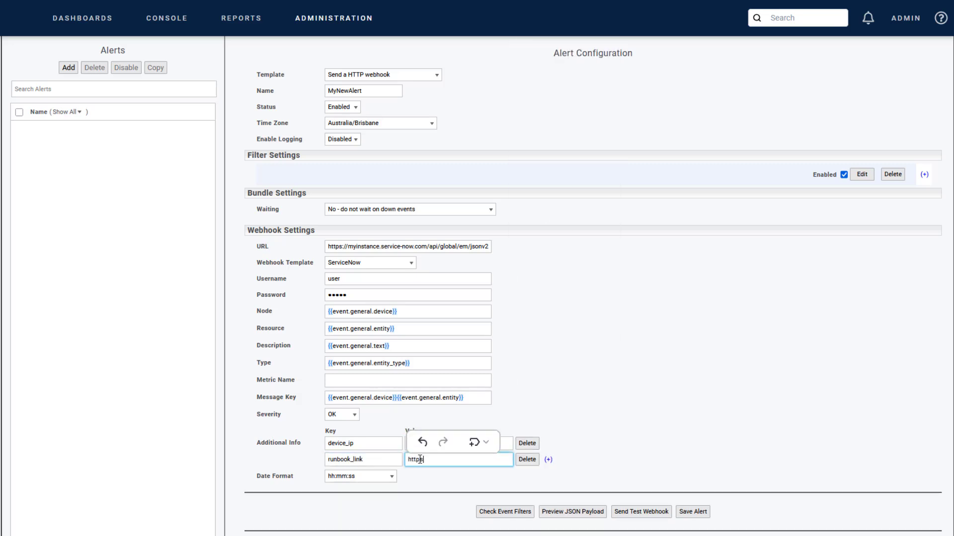
pyautogui.write('://my.runbook.link.com')
pyautogui.click(602, 466)
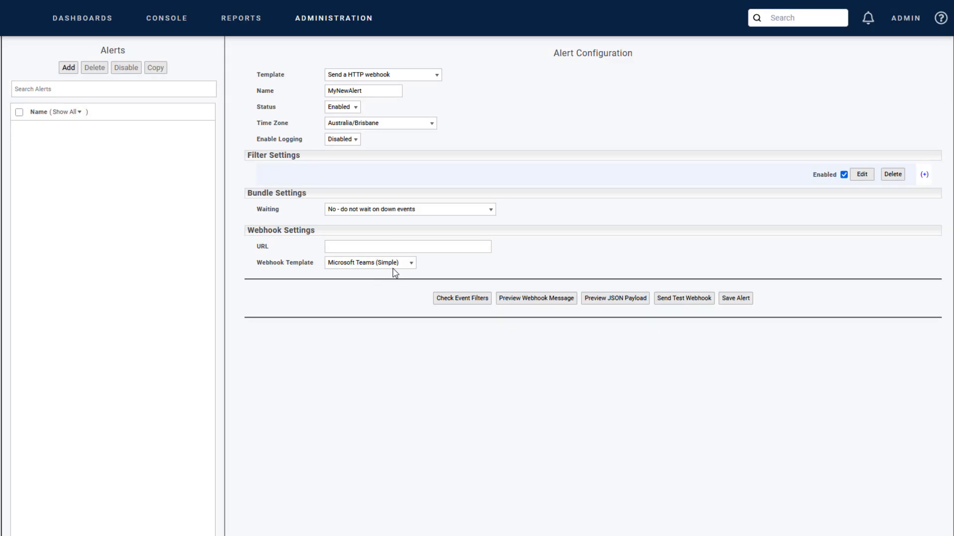
# Change the webhook template to PagerDuty and enter the integration's routing key.
pyautogui.click(395, 264)
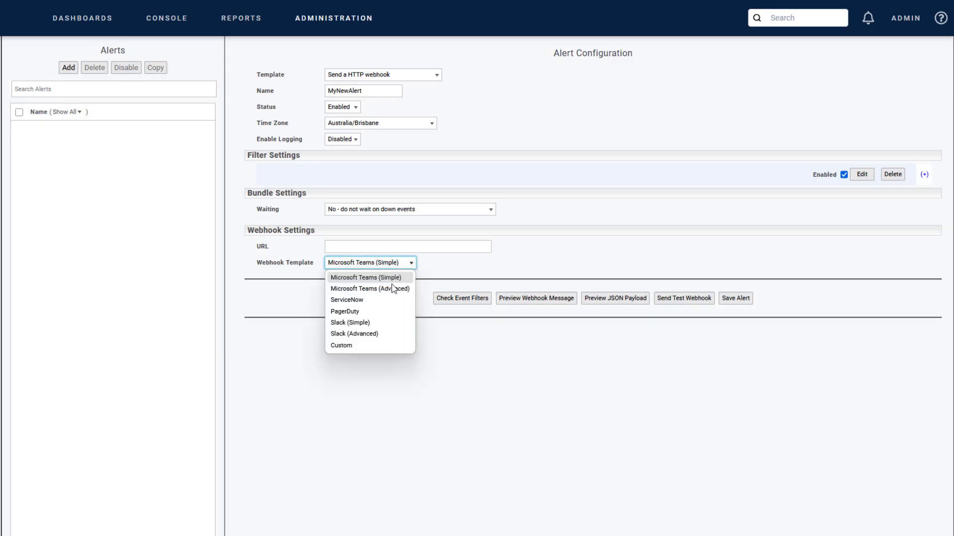
pyautogui.click(381, 315)
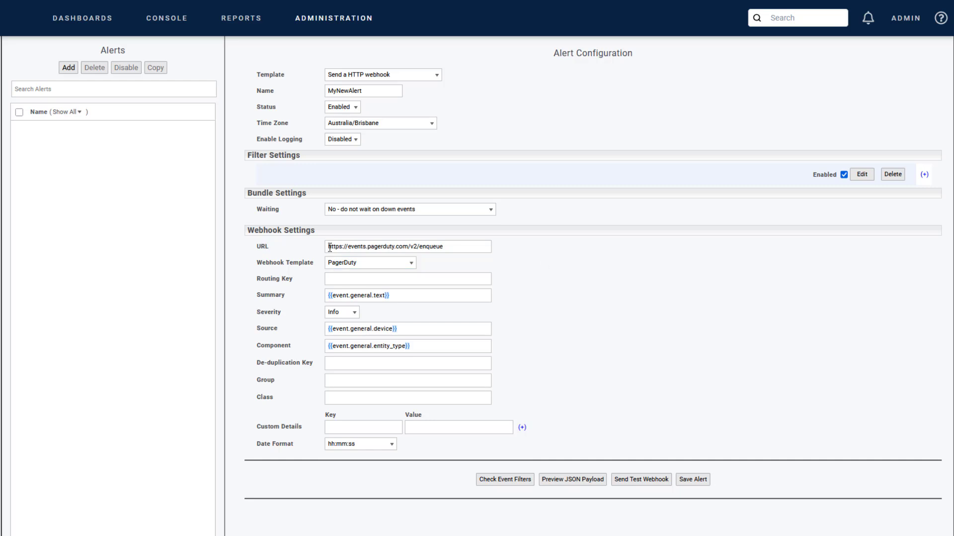
pyautogui.click(456, 245)
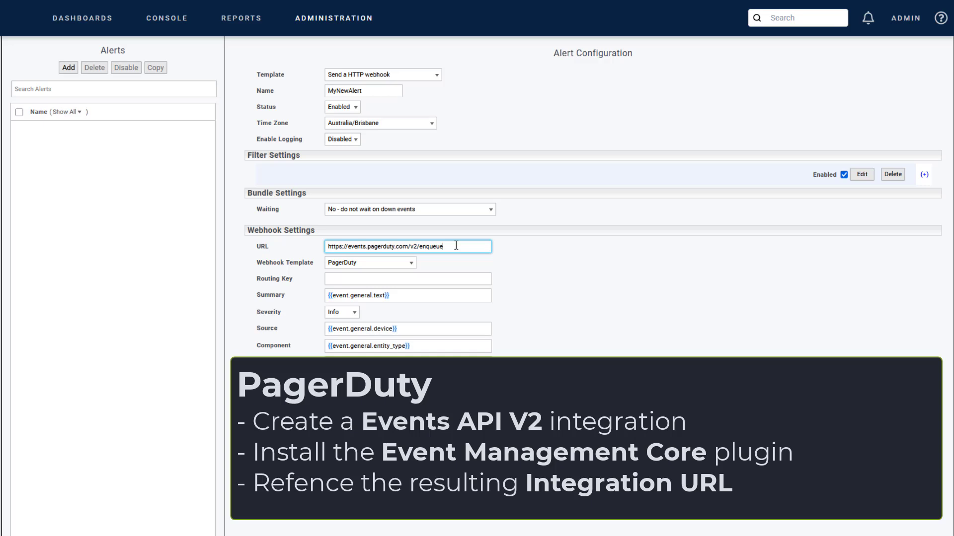
pyautogui.click(376, 278)
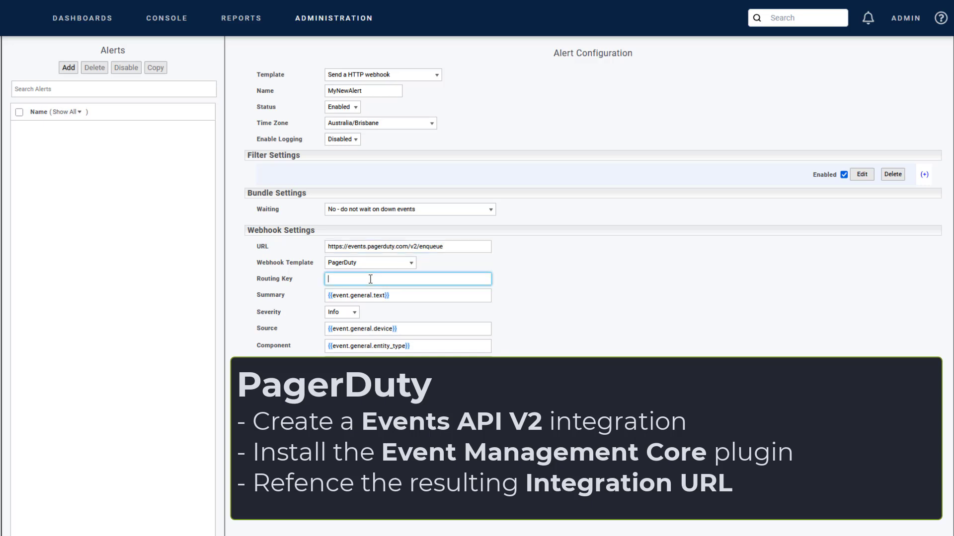
pyautogui.write('•••••••••••••')
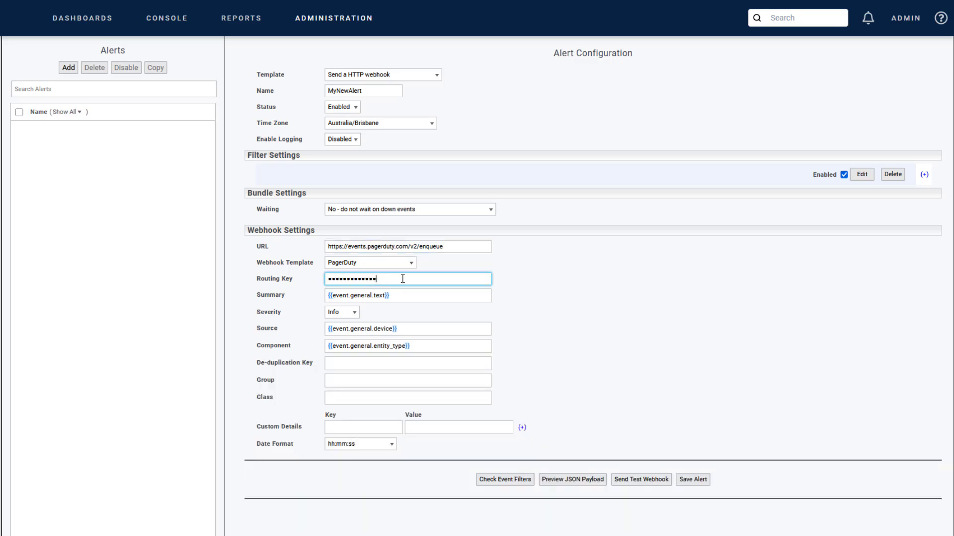
pyautogui.click(545, 280)
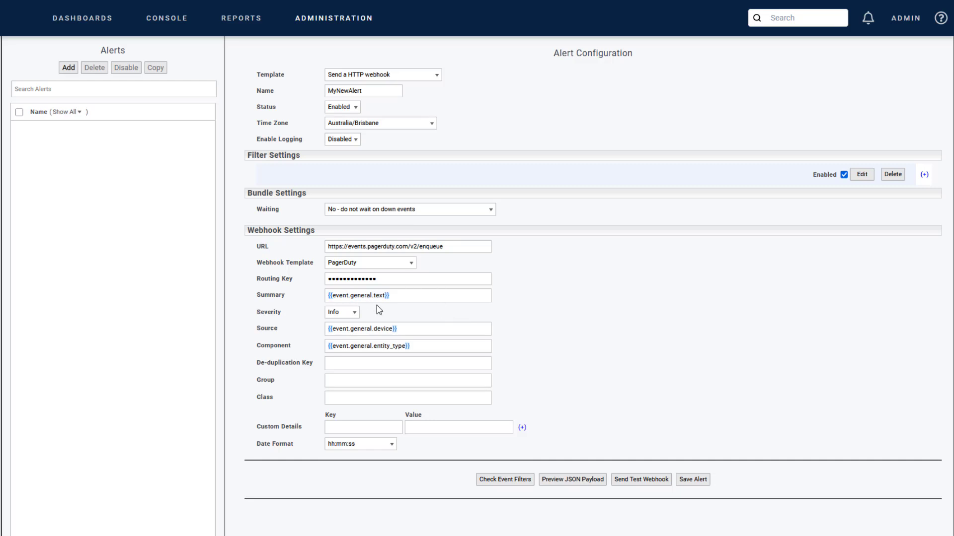
# Leave De-duplication Key, Group and Class empty and add a device_ip custom detail using the Device IP address variable.
pyautogui.click(365, 365)
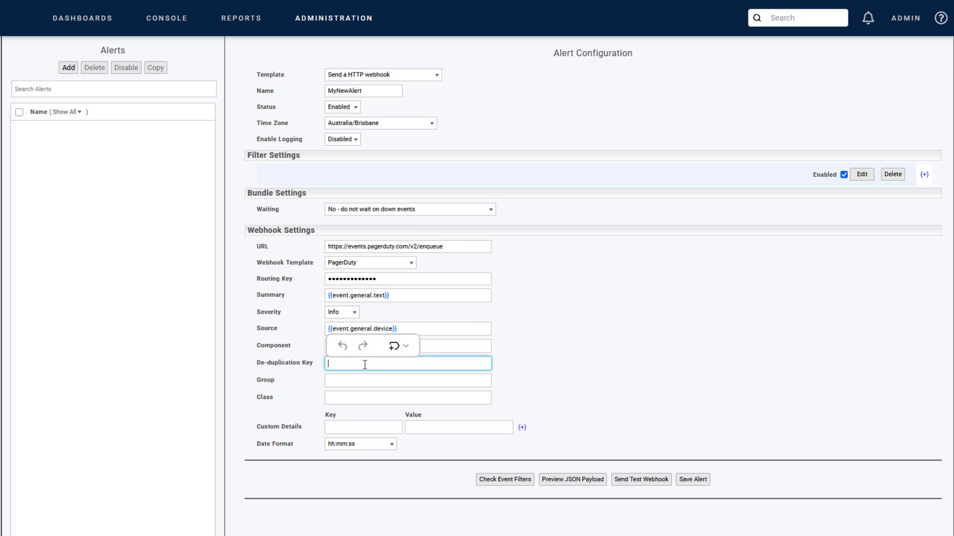
pyautogui.click(355, 379)
pyautogui.click(355, 397)
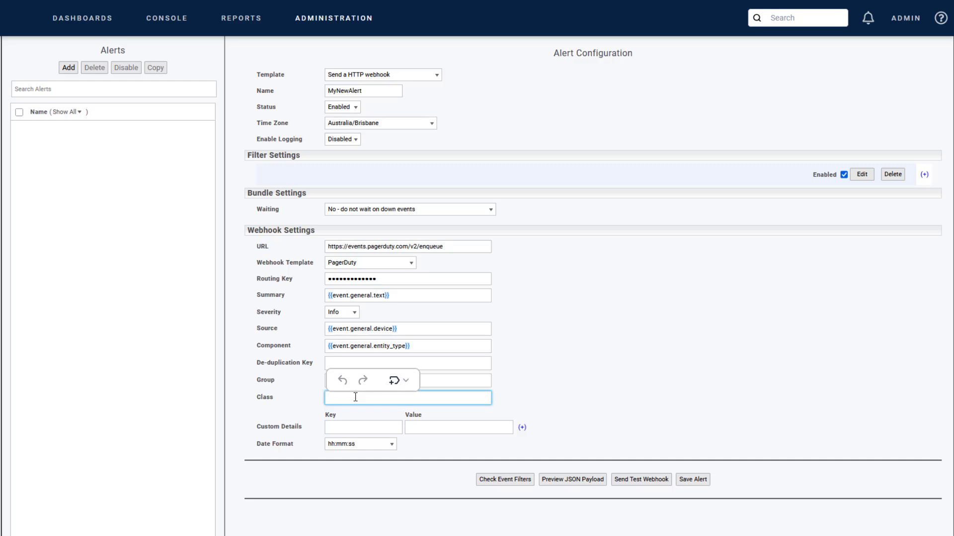
pyautogui.click(375, 427)
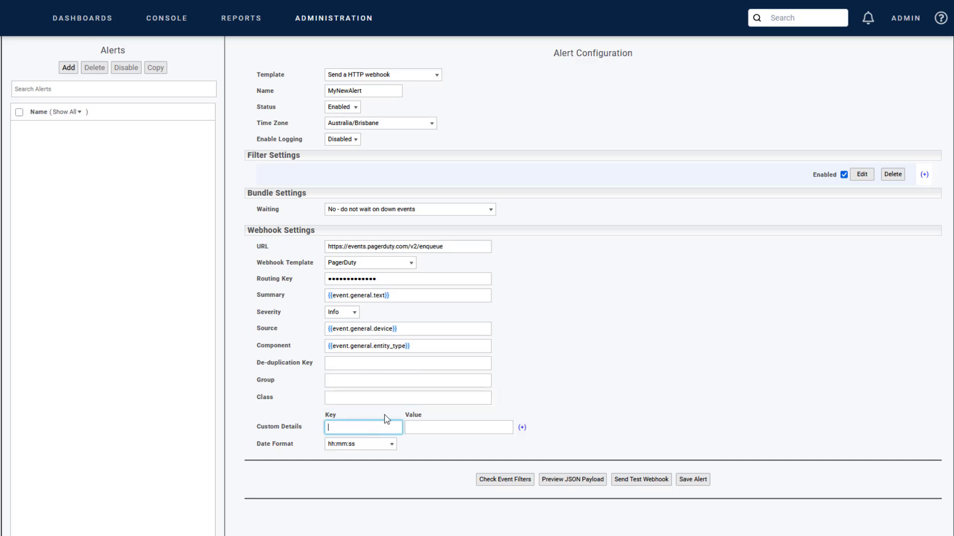
pyautogui.write('device_ip')
pyautogui.click(473, 413)
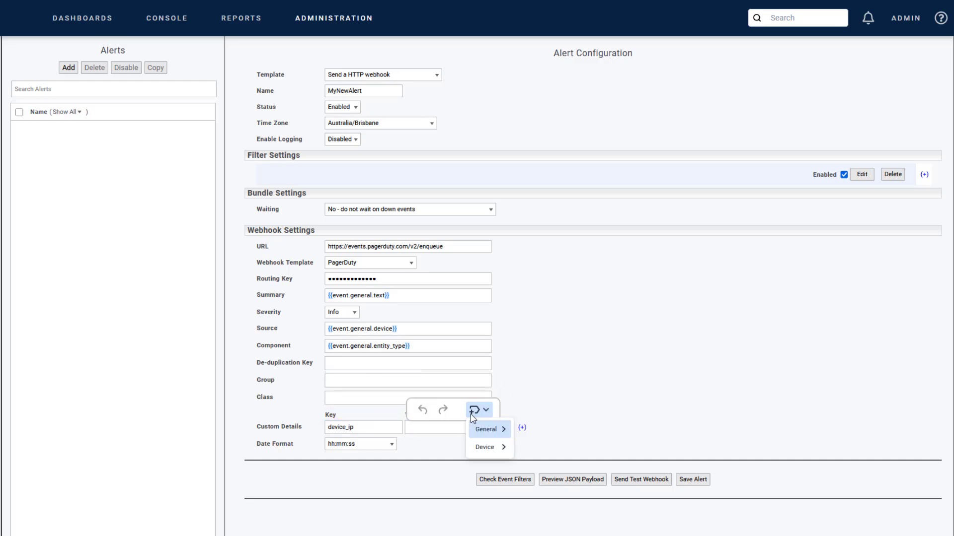
pyautogui.moveTo(487, 447)
pyautogui.click(556, 207)
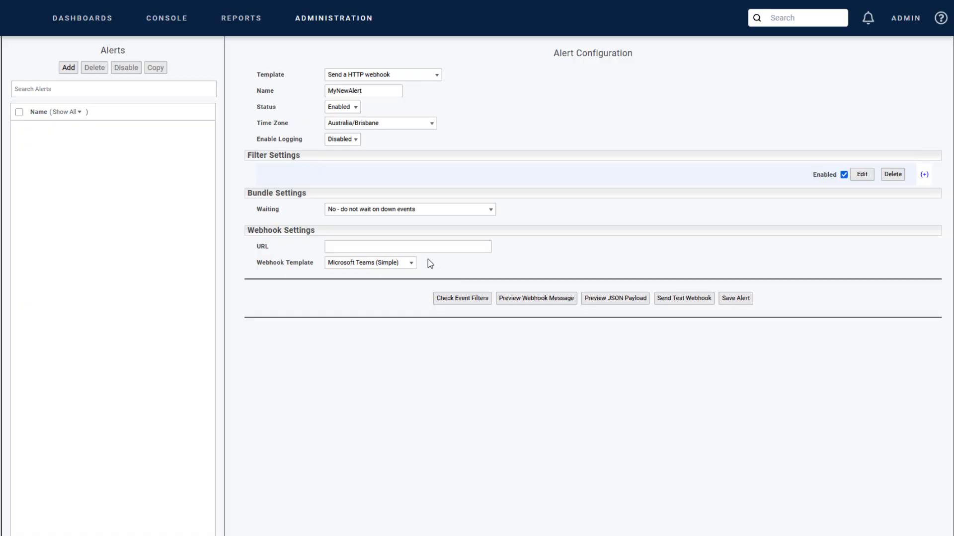
pyautogui.click(409, 265)
pyautogui.click(339, 353)
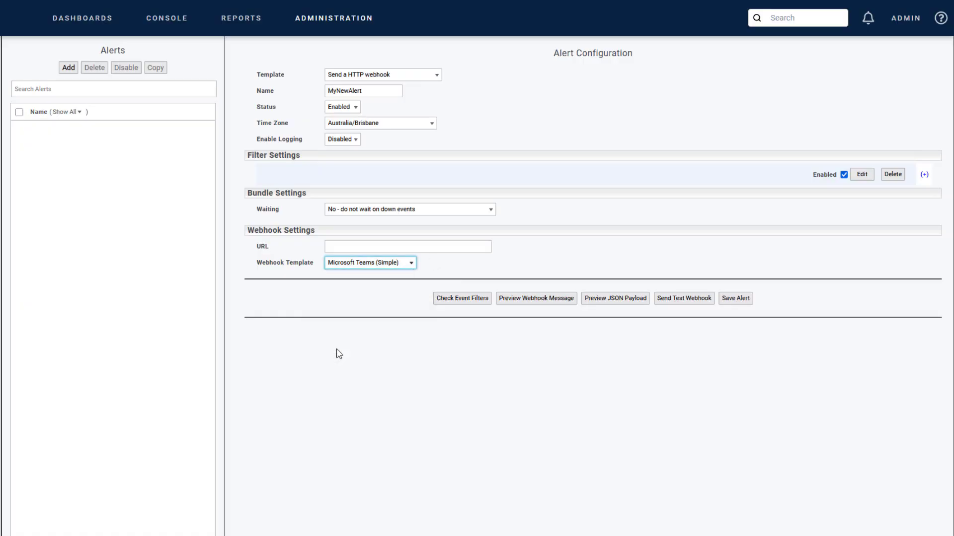
pyautogui.click(391, 246)
pyautogui.write('https://my.we')
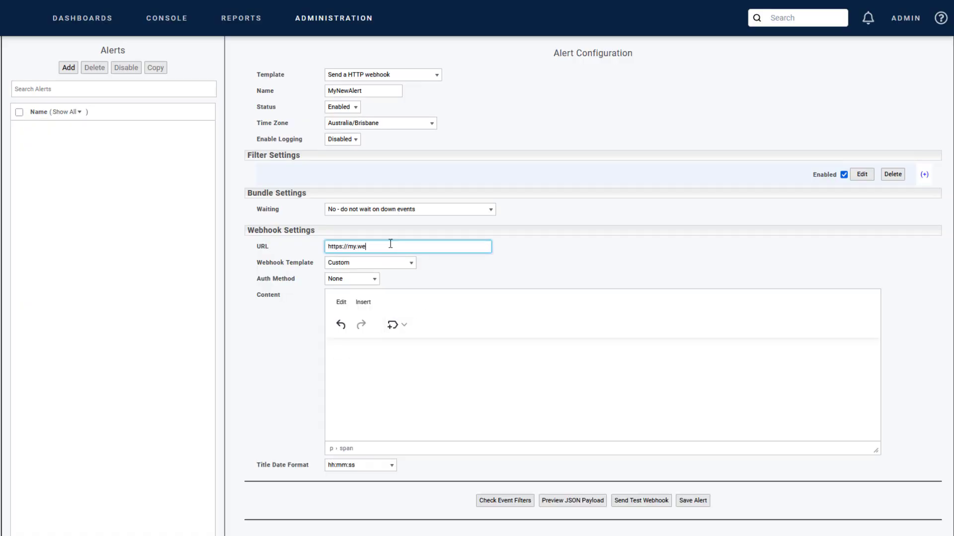
pyautogui.write('bhook.alerting.endpoint.com')
# Try the Bearer Token and Basic Auth methods, and set the webhook's Auth Method to Custom Header.
pyautogui.click(375, 279)
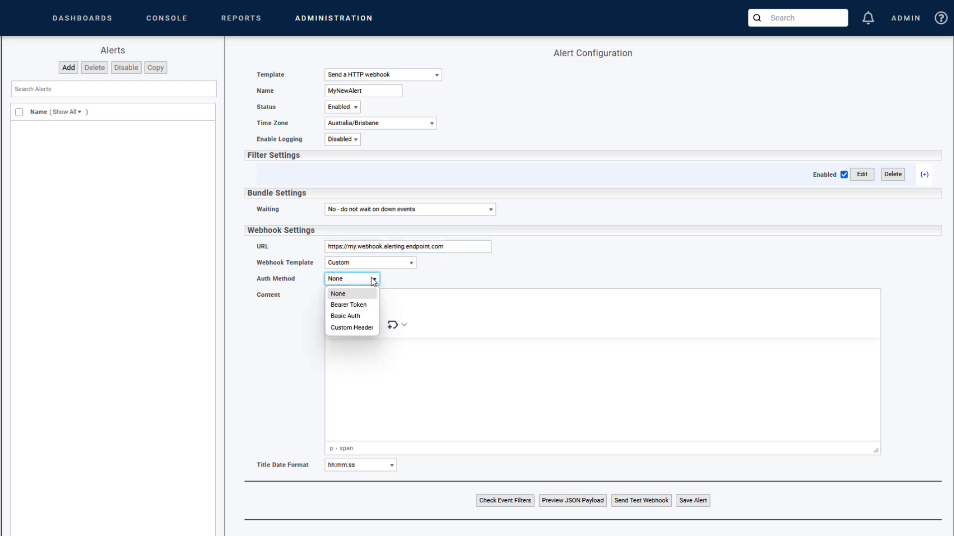
pyautogui.click(361, 305)
pyautogui.click(373, 279)
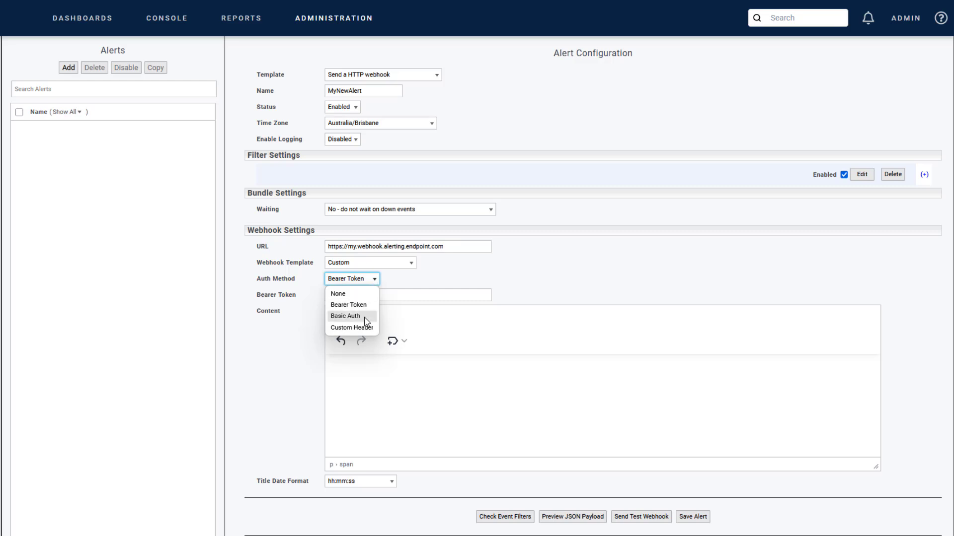
pyautogui.click(366, 318)
pyautogui.click(376, 279)
pyautogui.click(363, 331)
# Define a custom header with key api_key and enter the API key as its value.
pyautogui.click(369, 308)
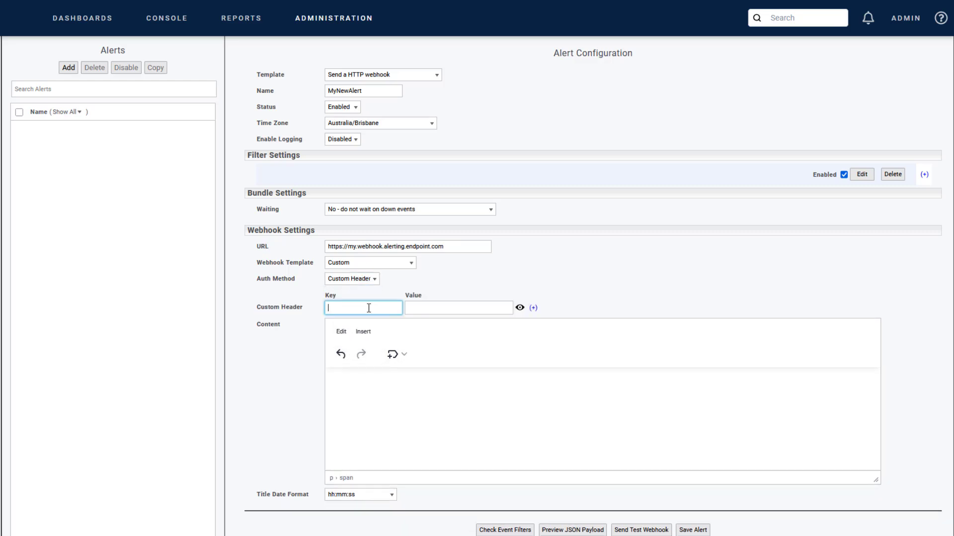
pyautogui.write('api_key')
pyautogui.click(419, 308)
pyautogui.write('•••••••••••••••')
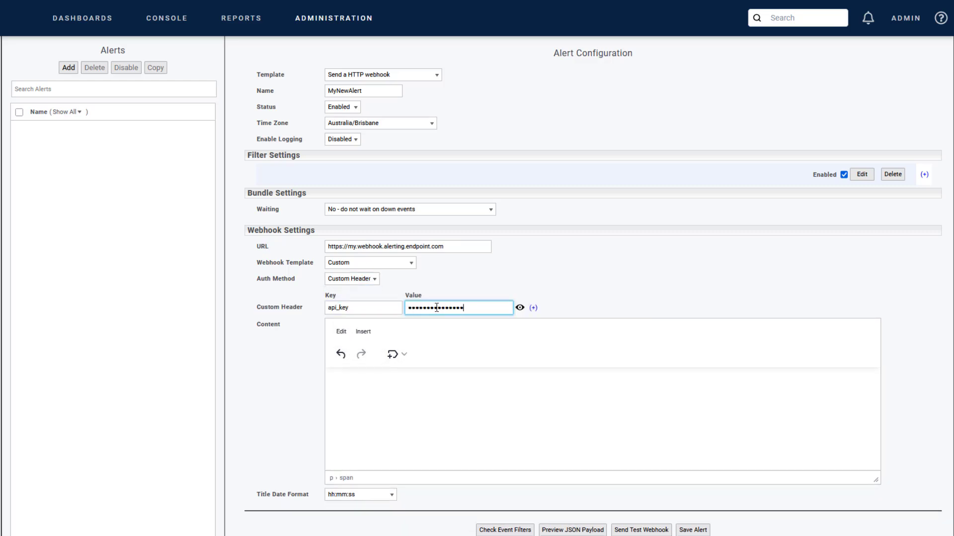
pyautogui.click(560, 298)
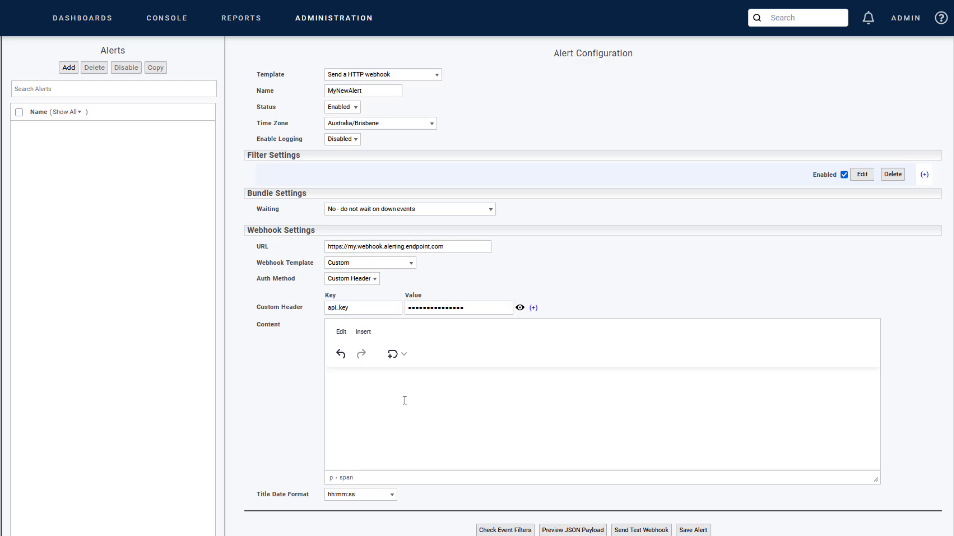
# Fill the content with an alert_record JSON holding source Statseeker, severity critical, and event variables for device, type, alert_message and time_of_event.
pyautogui.click(332, 385)
pyautogui.write('{   ')
pyautogui.write('"alert_record"')
pyautogui.write(' :')
pyautogui.hotkey('ctrl', 'v')
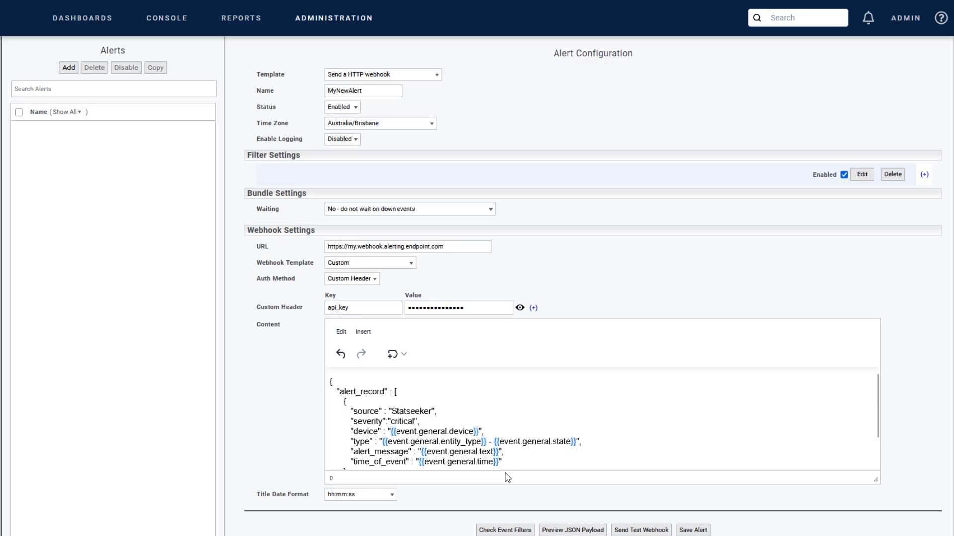
# Remove the final closing brace from the JSON content and preview the resulting payload.
pyautogui.scroll(-1, 507, 478)
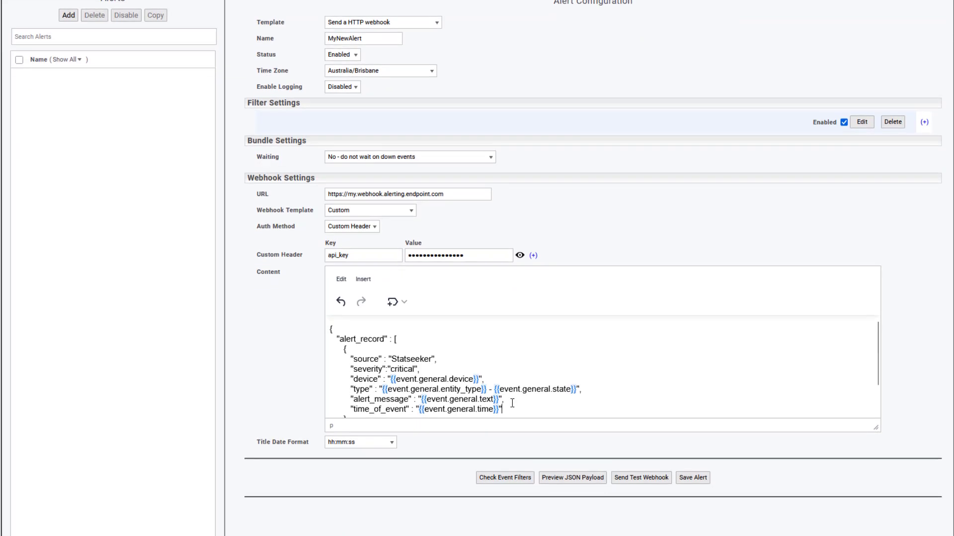
pyautogui.scroll(-1, 352, 407)
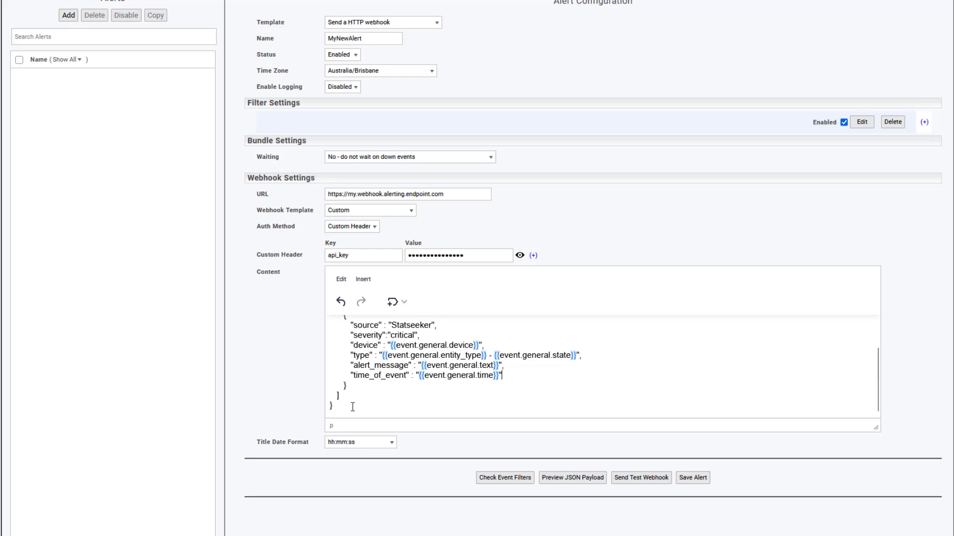
pyautogui.moveTo(353, 407); pyautogui.dragTo(321, 410)
pyautogui.click(578, 480)
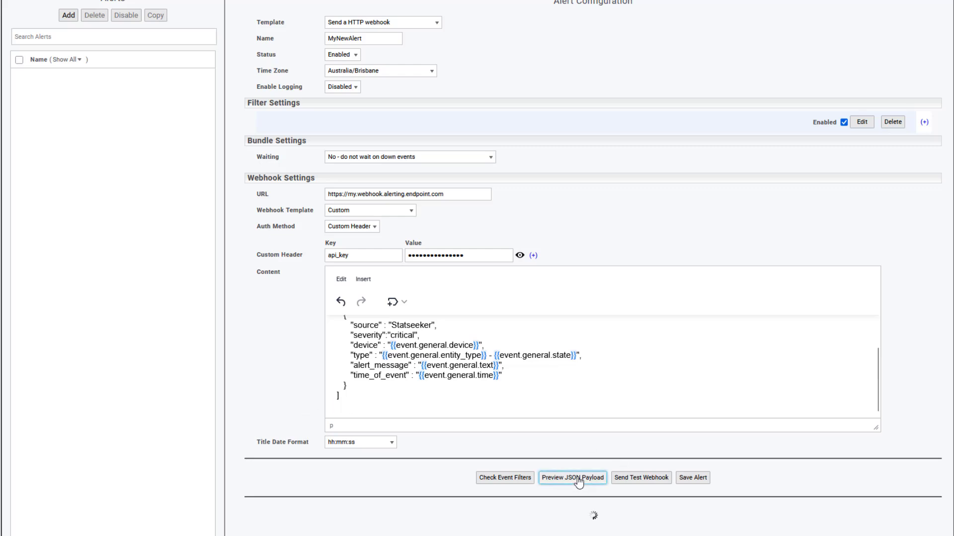
pyautogui.scroll(-3, 580, 392)
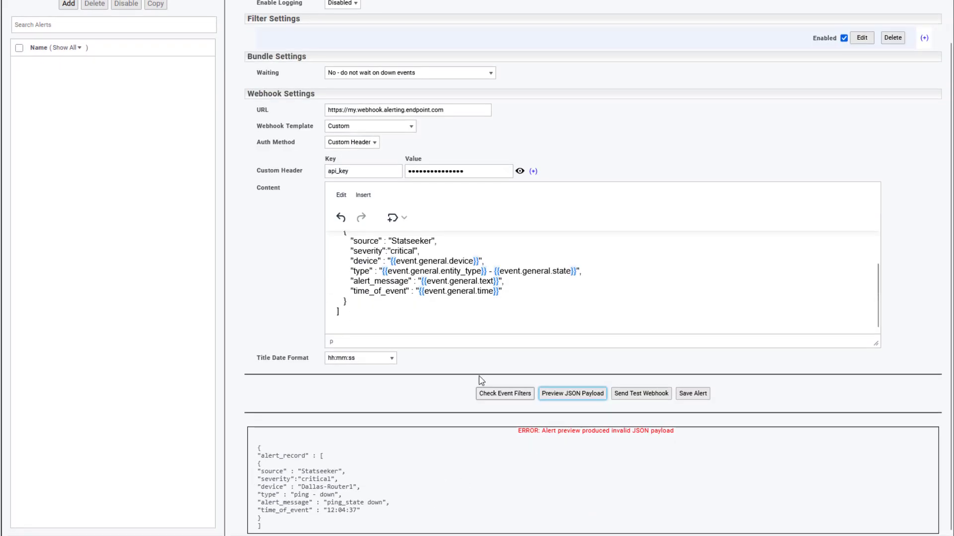
# Restore the closing brace at the end of the JSON content and preview the payload again.
pyautogui.click(373, 321)
pyautogui.write('}')
pyautogui.click(558, 395)
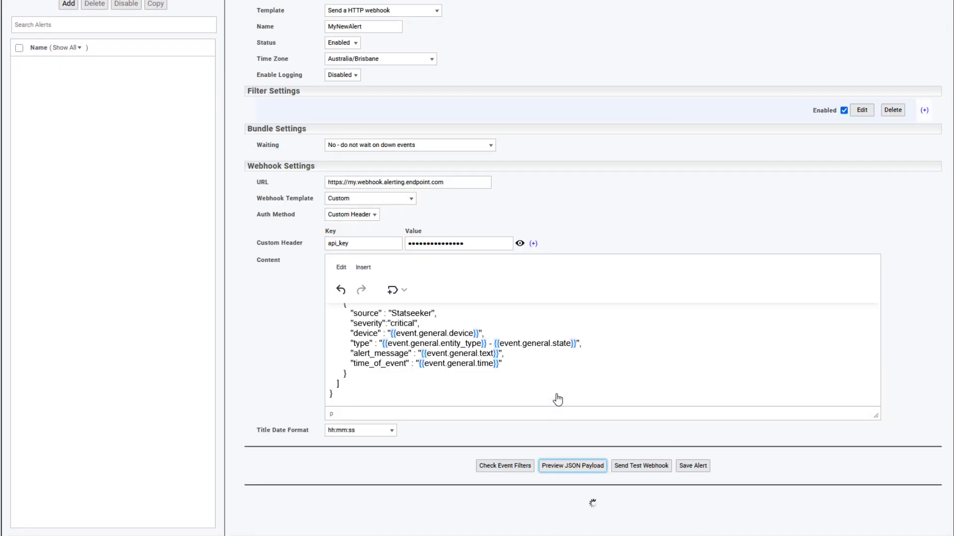
pyautogui.scroll(-3, 500, 466)
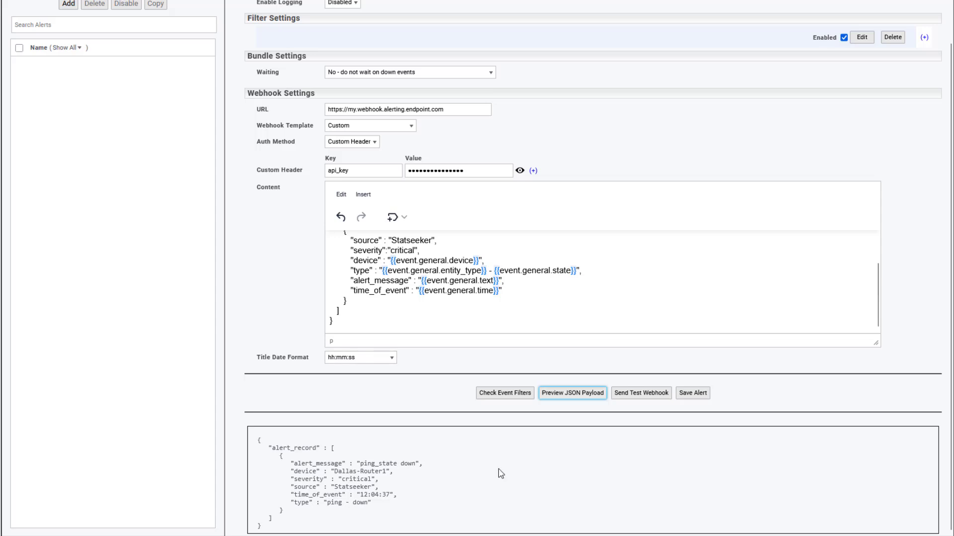
# Bring up the help options for the documentation and support request links.
pyautogui.click(641, 307)
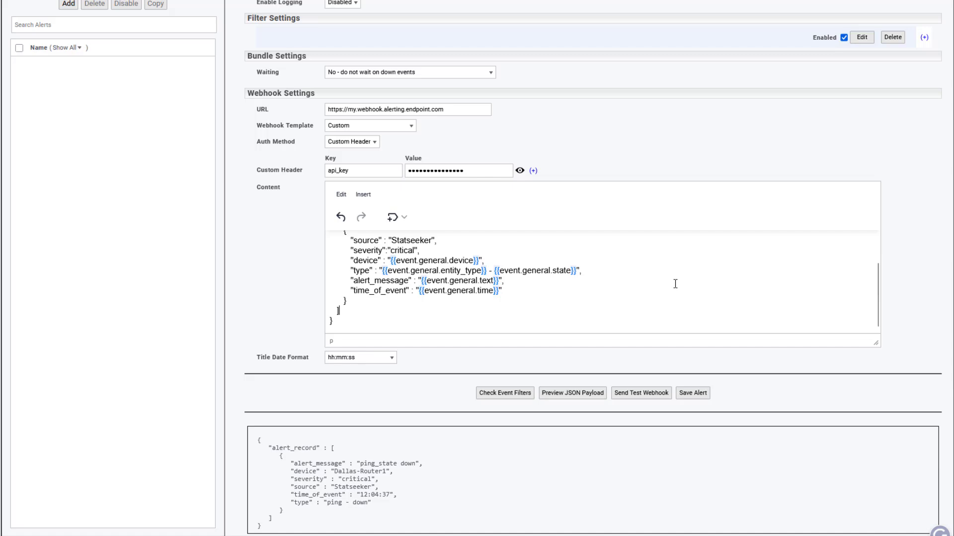
pyautogui.scroll(5, 675, 284)
pyautogui.moveTo(942, 19)
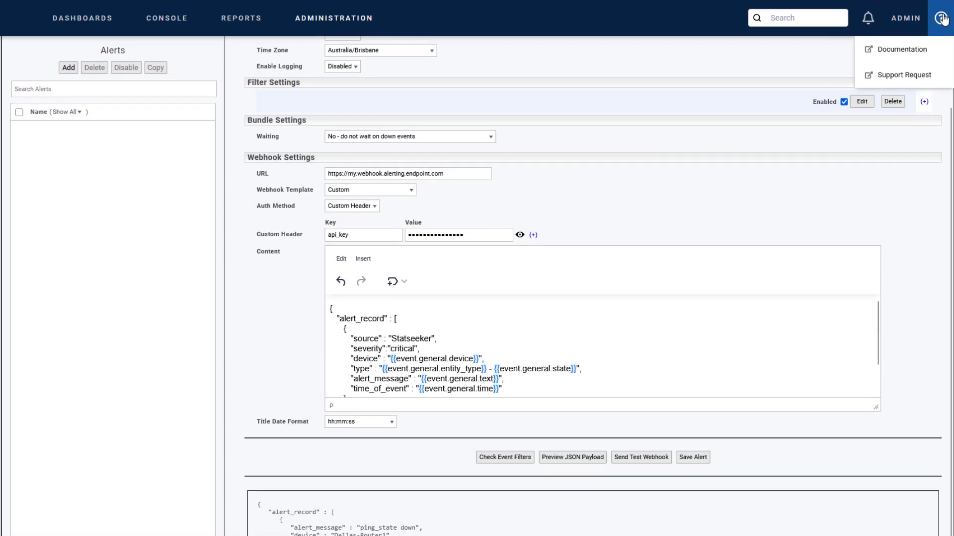